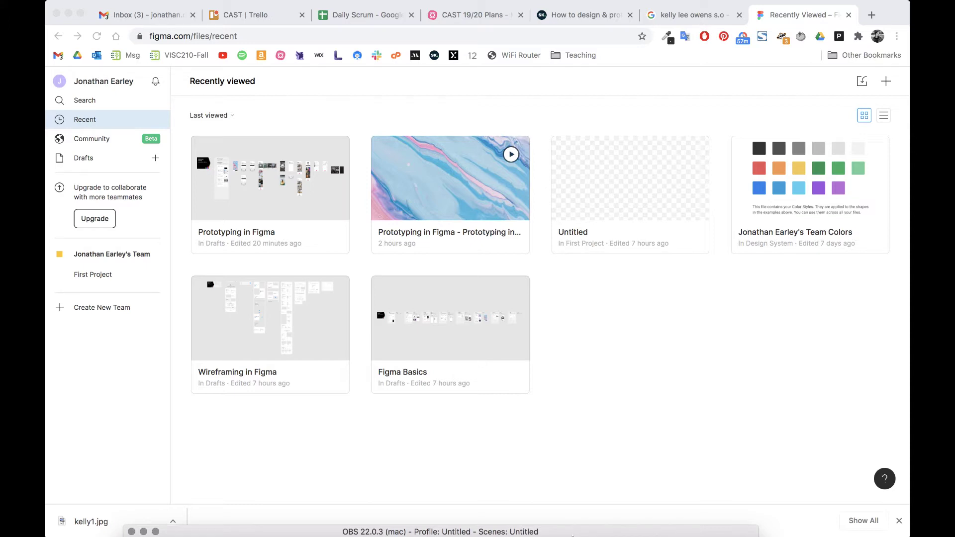
- Move the Spotify Flow reference screenshot window to the right half of the screen
left_click(675, 438)
key("super+grave")
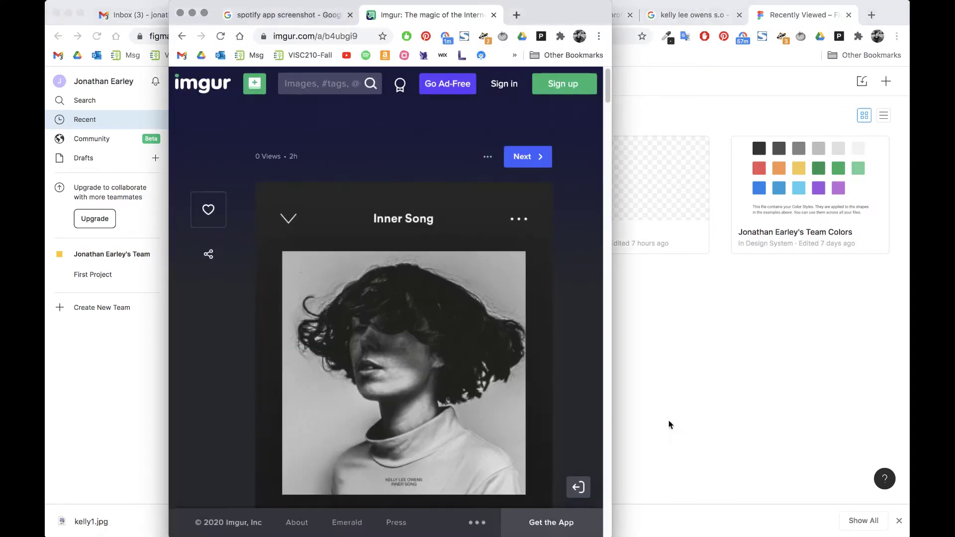
left_click_drag(545, 17, 835, 9)
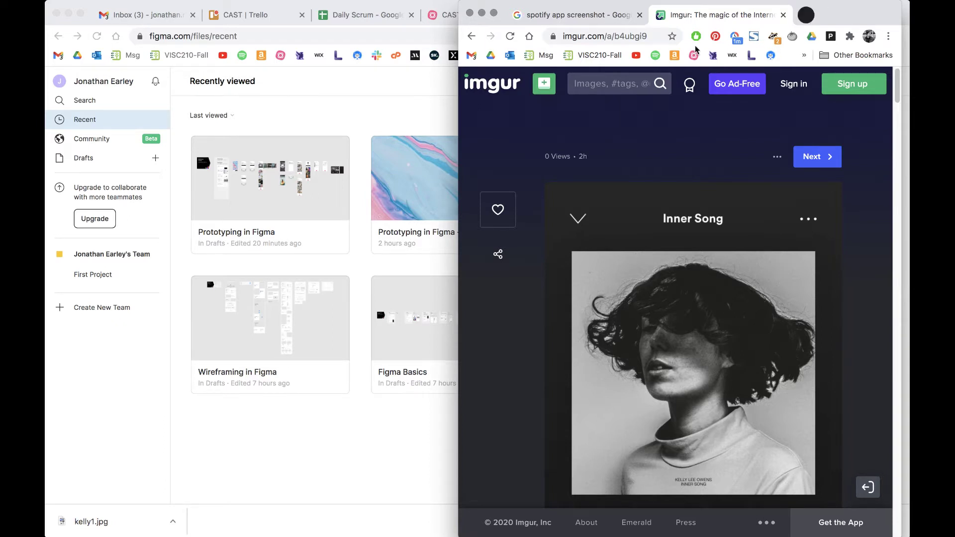
- Scroll through the page, then create a new blank design file from the Figma file list
scroll(725, 318, "down", 3)
scroll(726, 319, "down", 2)
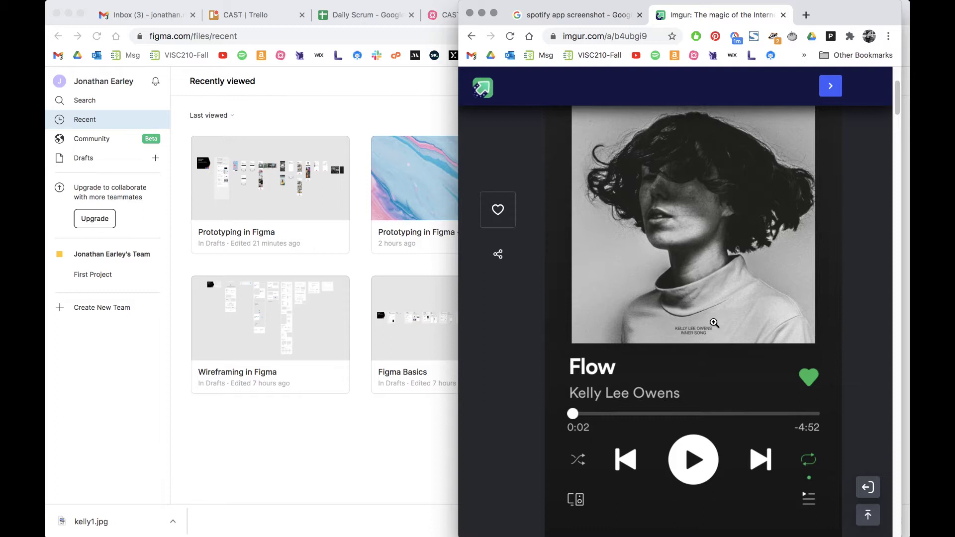
scroll(726, 268, "up", 3)
scroll(725, 268, "down", 1)
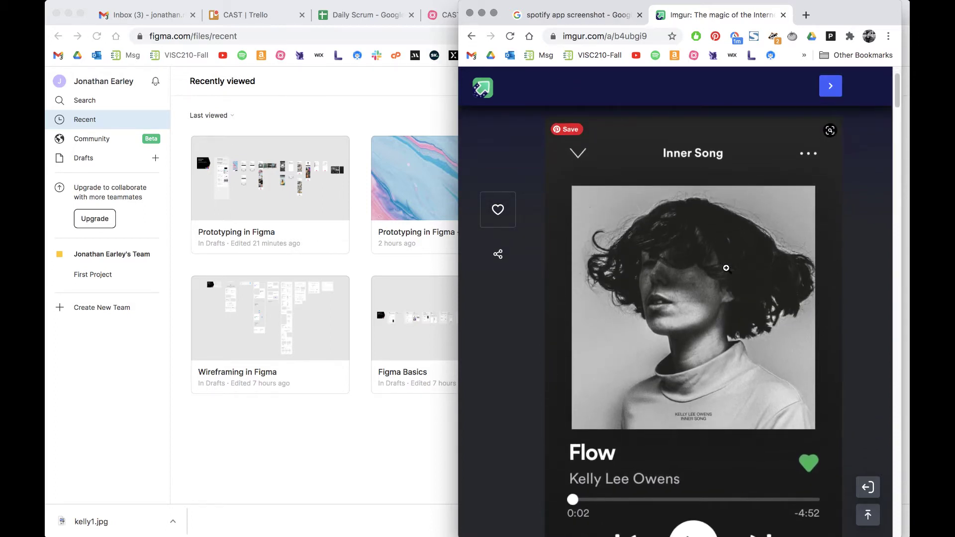
scroll(632, 375, "down", 4)
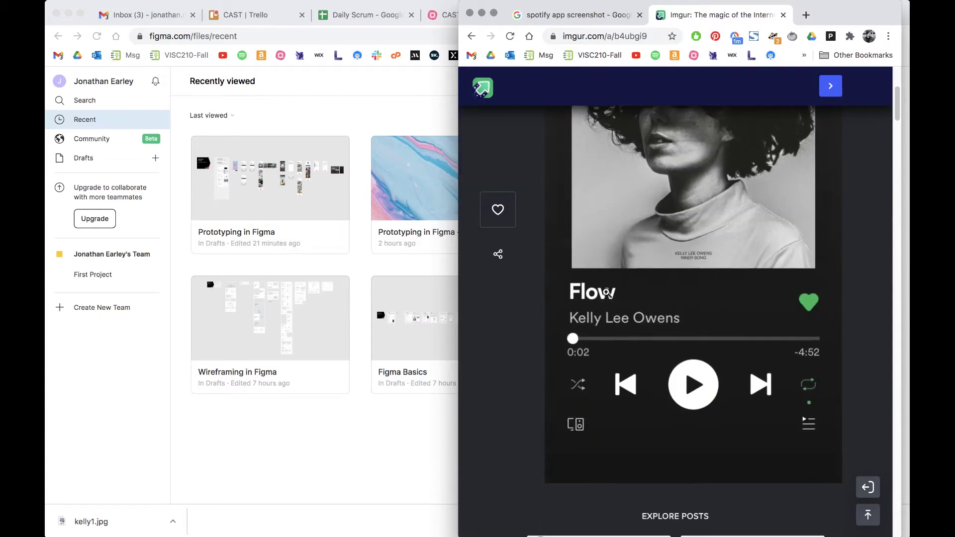
scroll(708, 330, "up", 3)
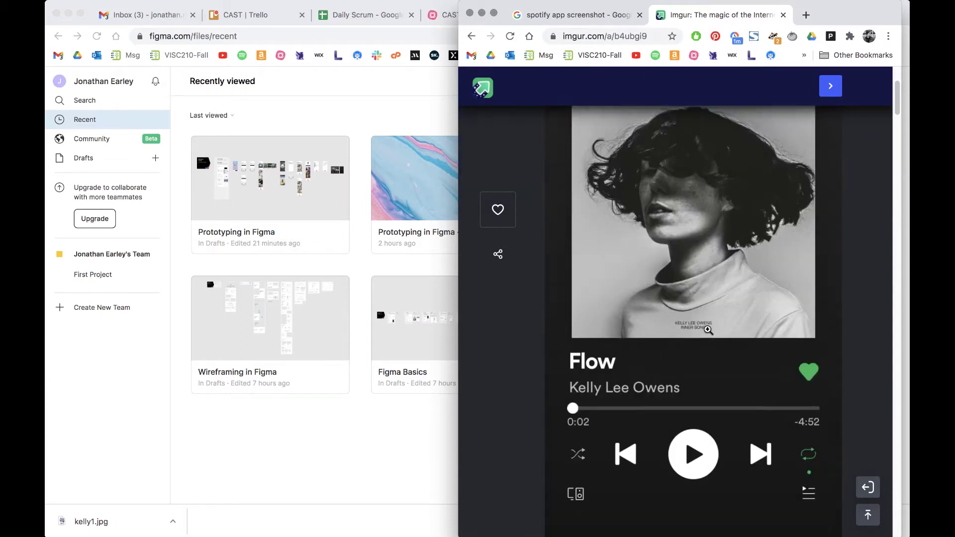
scroll(709, 330, "down", 1)
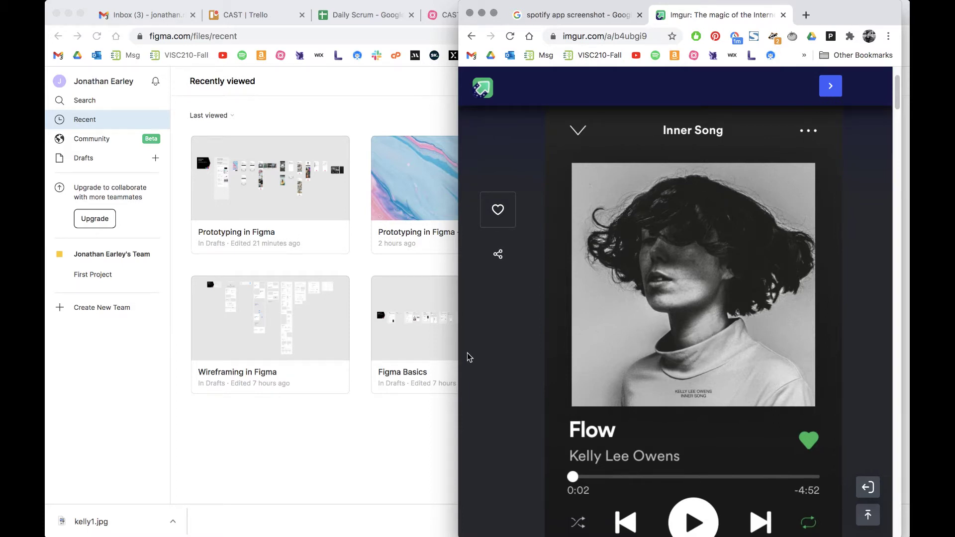
scroll(744, 398, "down", 1)
scroll(745, 400, "up", 2)
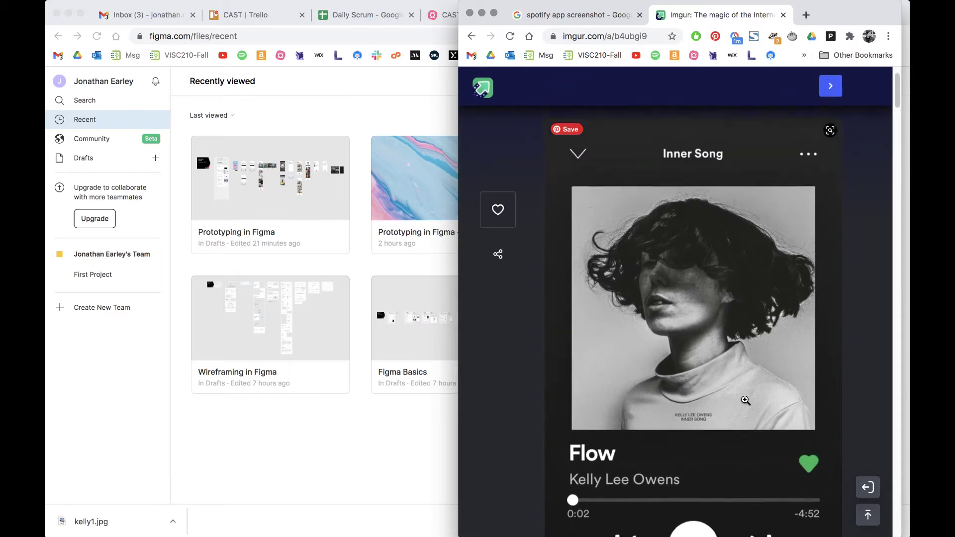
scroll(745, 400, "up", 1)
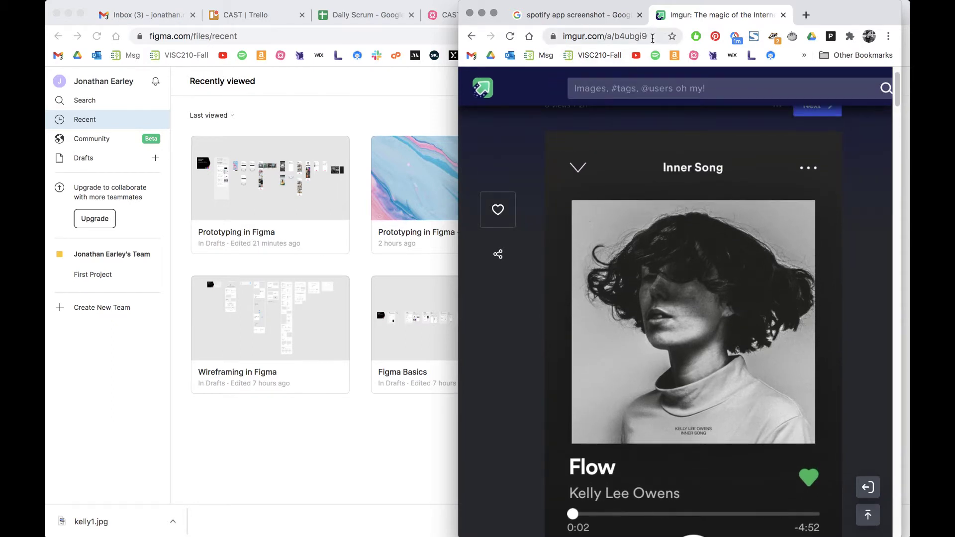
scroll(667, 294, "down", 1)
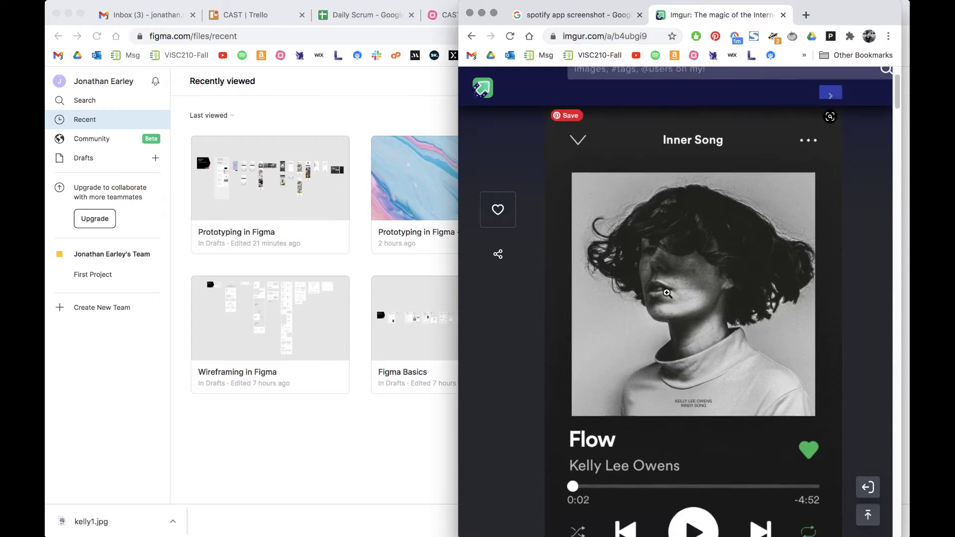
scroll(667, 294, "up", 2)
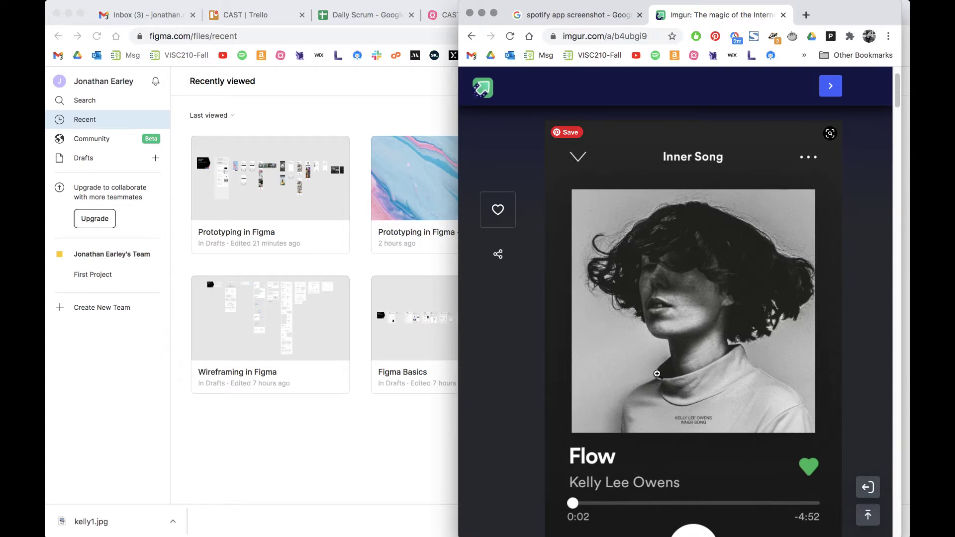
scroll(657, 373, "down", 3)
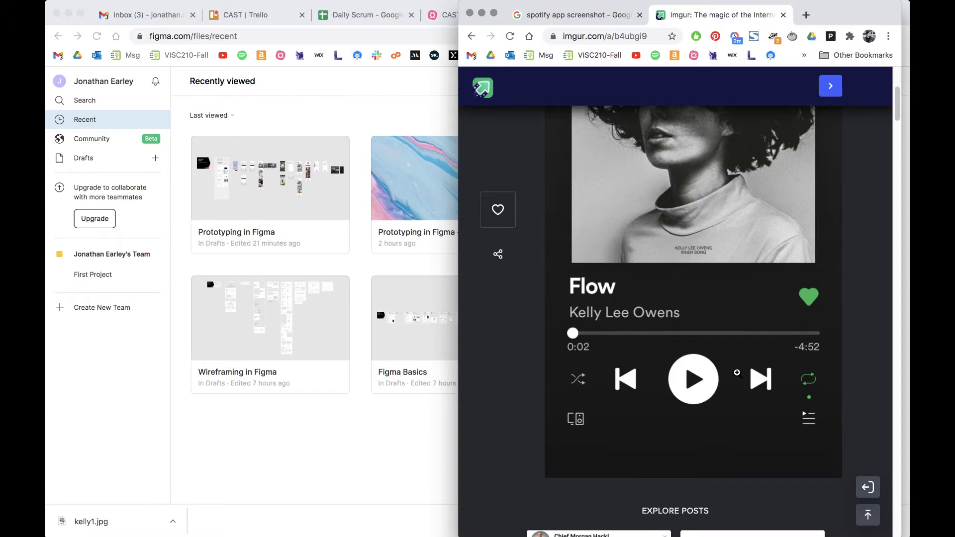
scroll(730, 323, "up", 2)
scroll(731, 324, "up", 1)
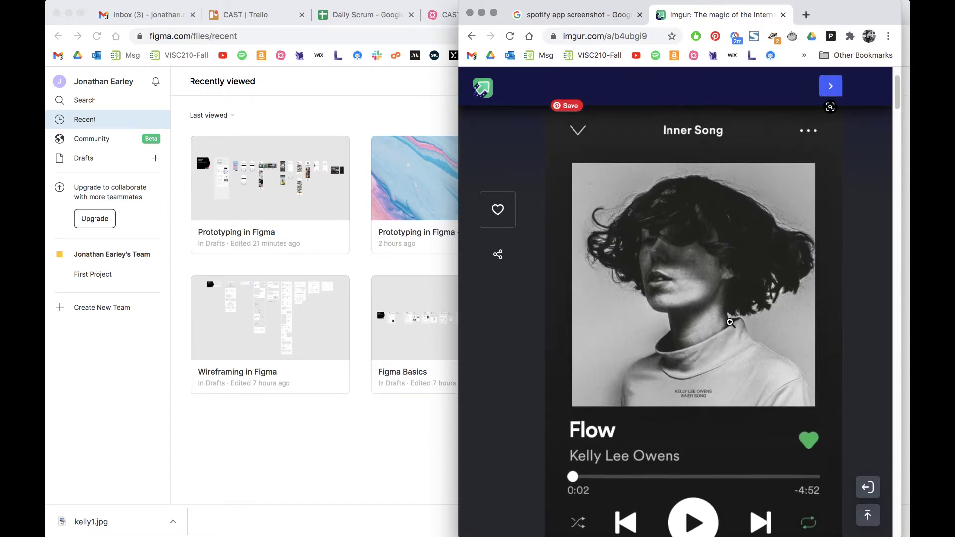
scroll(730, 322, "down", 2)
scroll(729, 322, "up", 2)
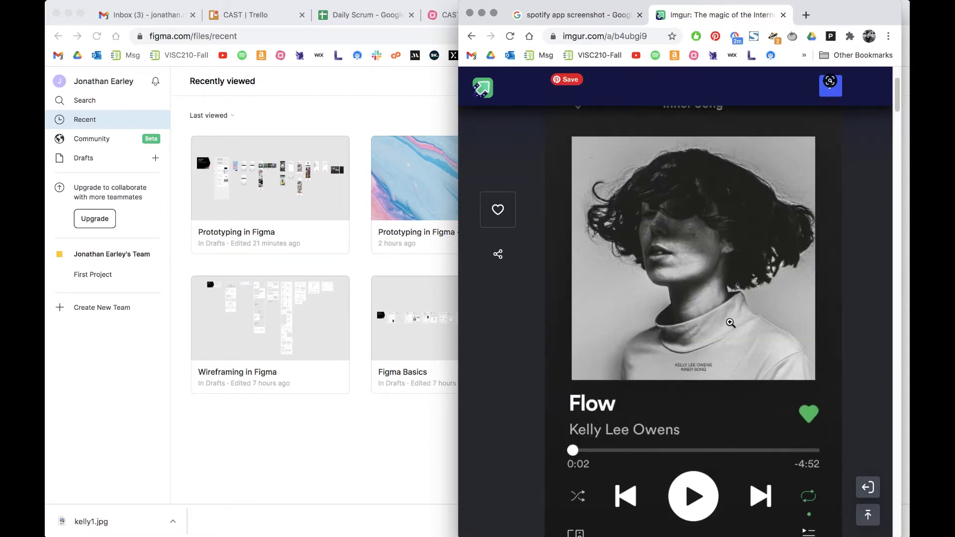
scroll(730, 322, "down", 2)
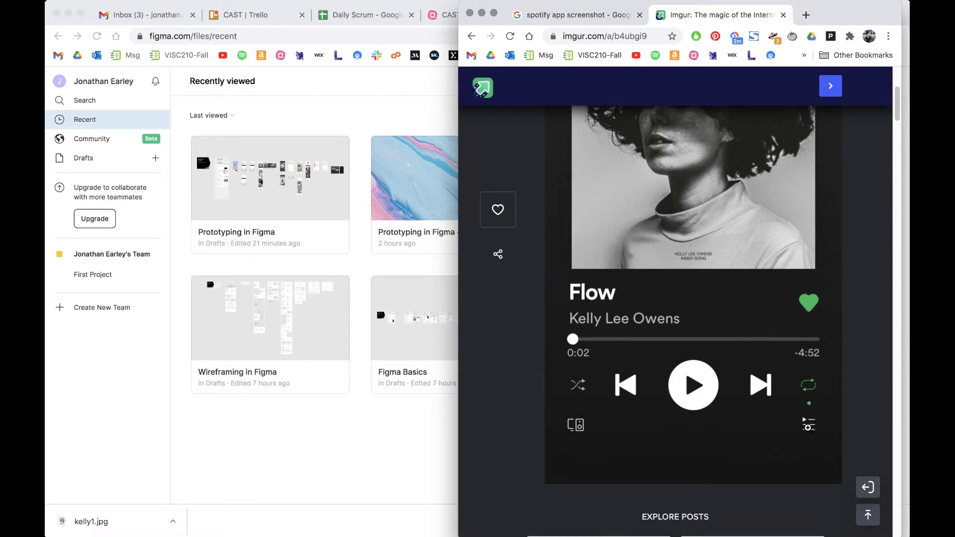
scroll(703, 401, "up", 4)
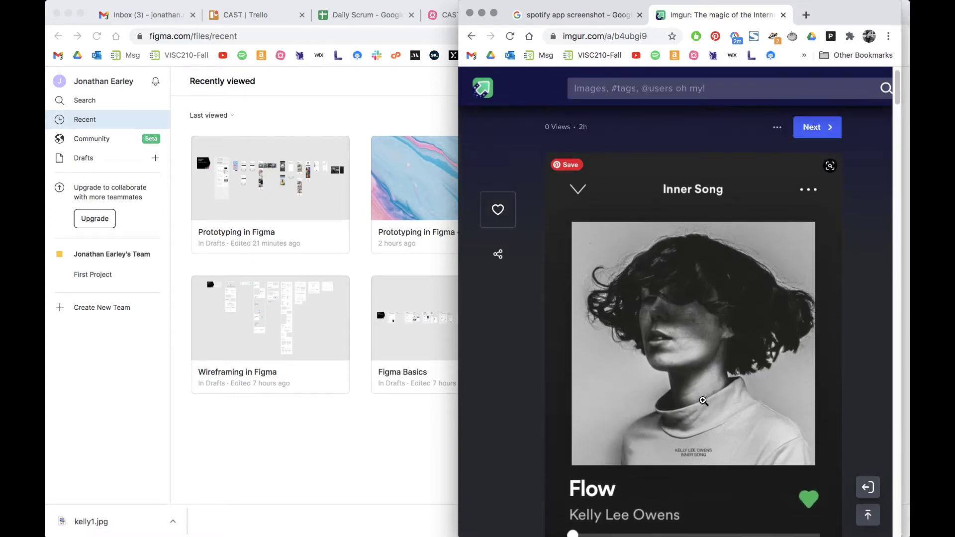
scroll(703, 401, "down", 1)
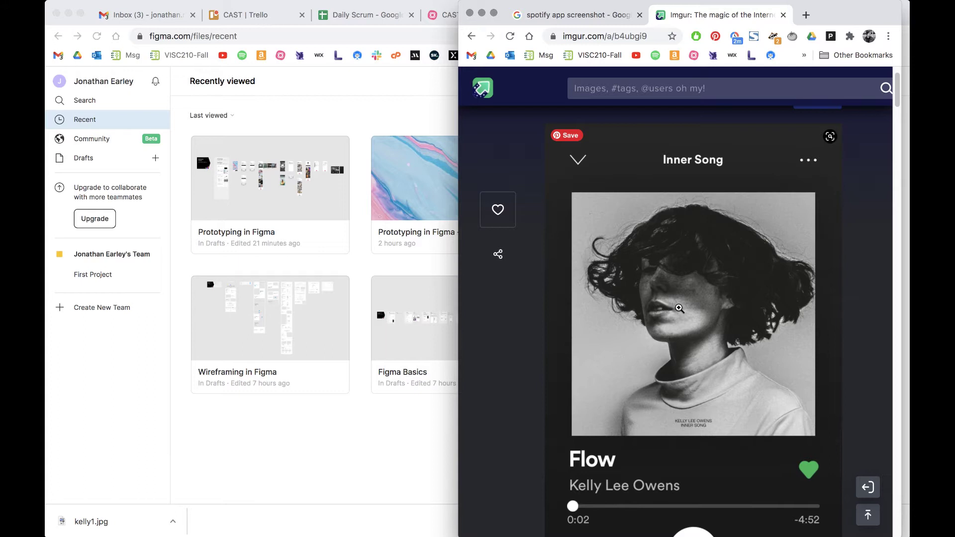
left_click(389, 470)
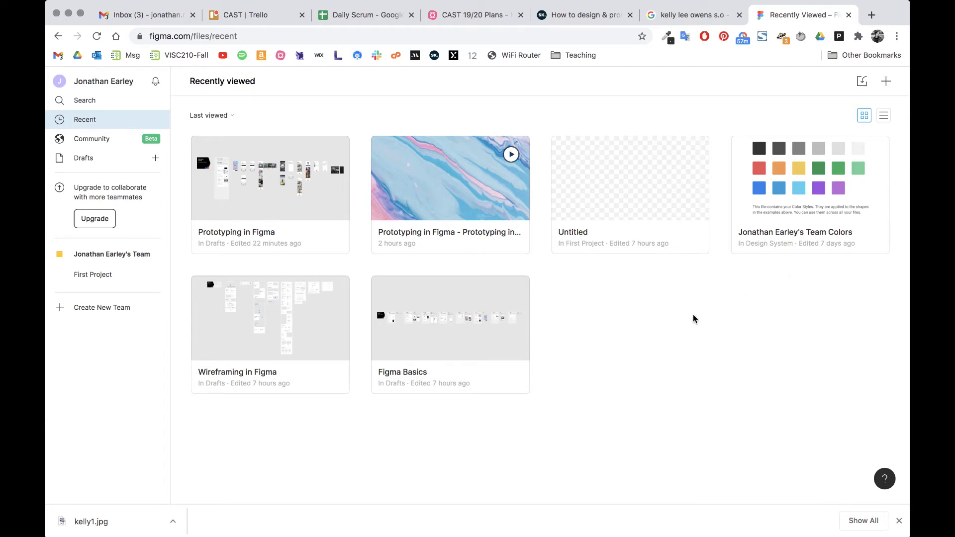
left_click(886, 83)
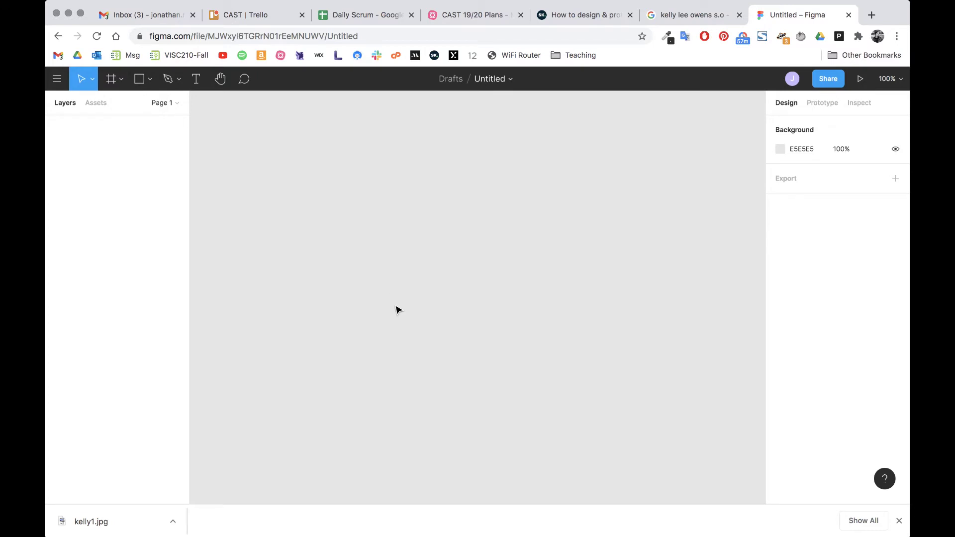
- Add a 320×568 iPhone SE frame to the canvas and bring the Spotify reference back into view
key("f")
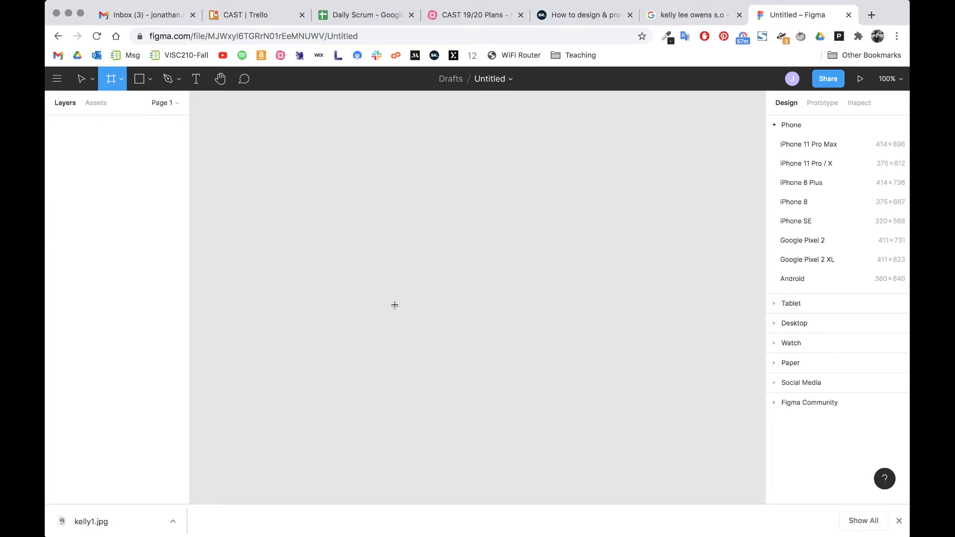
left_click(799, 222)
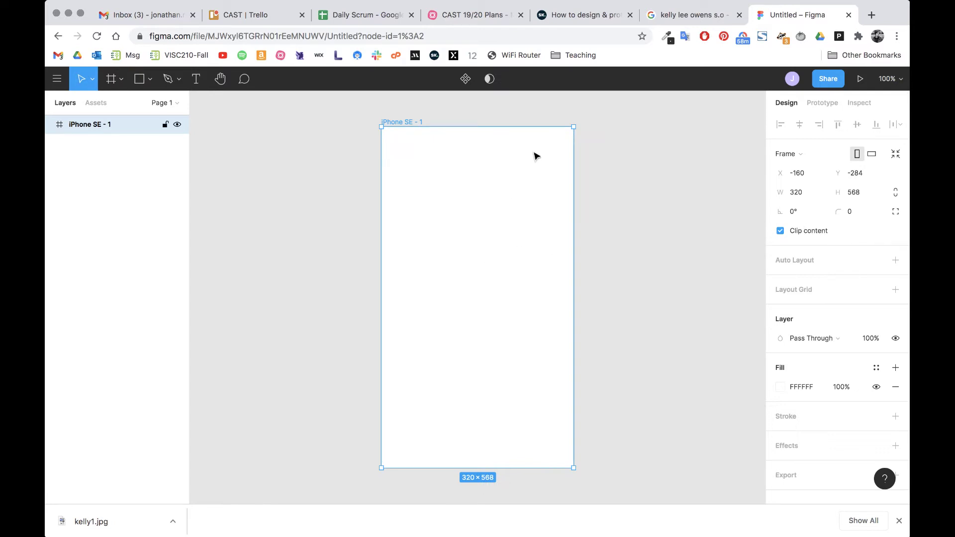
scroll(490, 228, "right", 2)
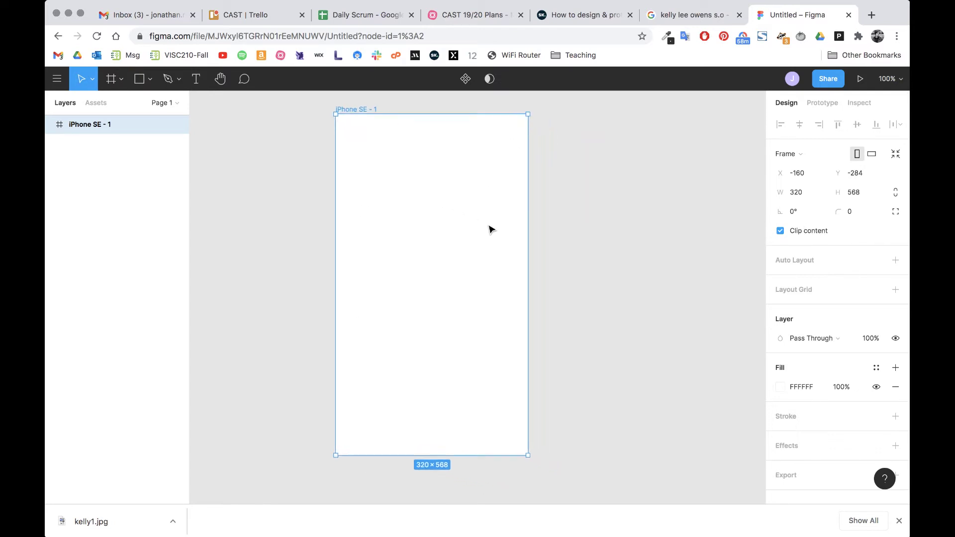
scroll(490, 229, "up", 1)
scroll(490, 229, "right", 1)
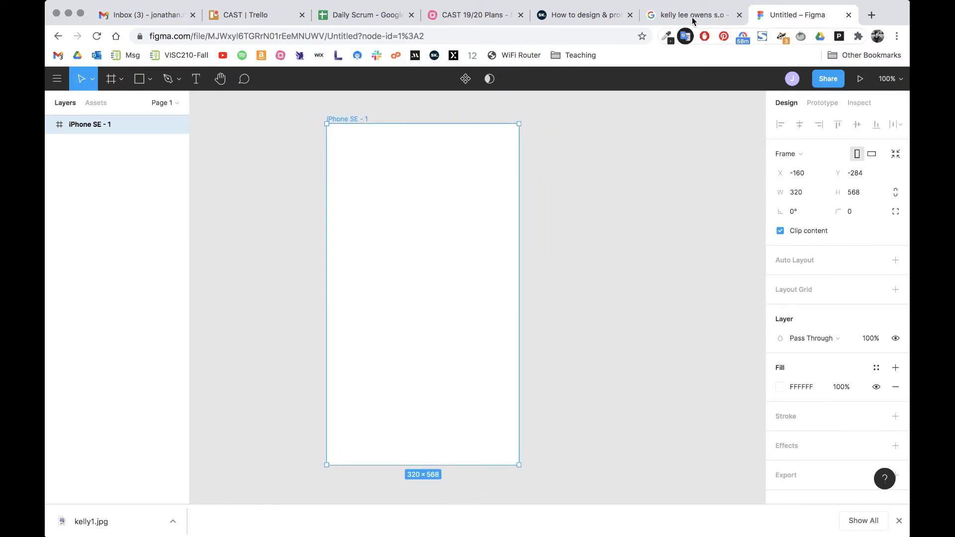
key("super+grave")
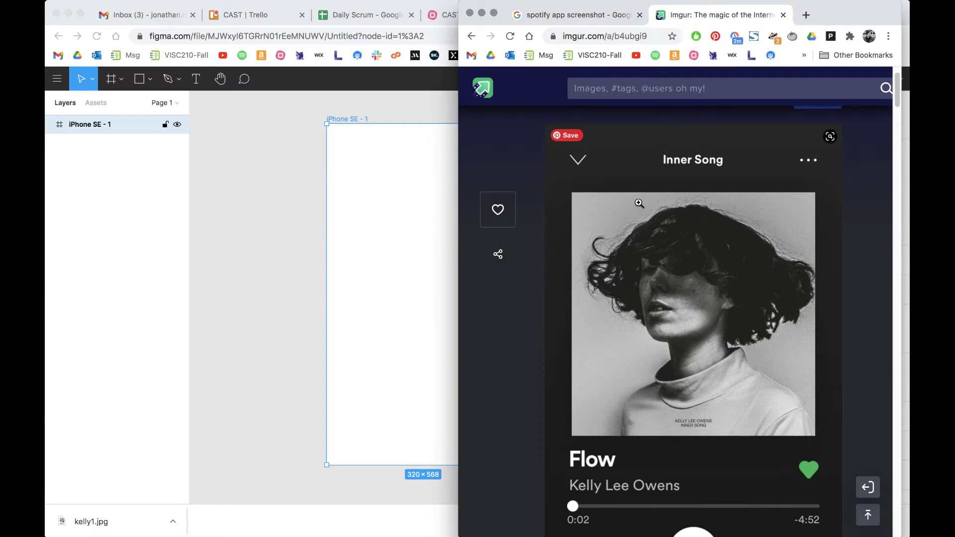
- Dismiss the Imgur image's save menu and return to Figma's blank 320×568 frame
right_click(665, 276)
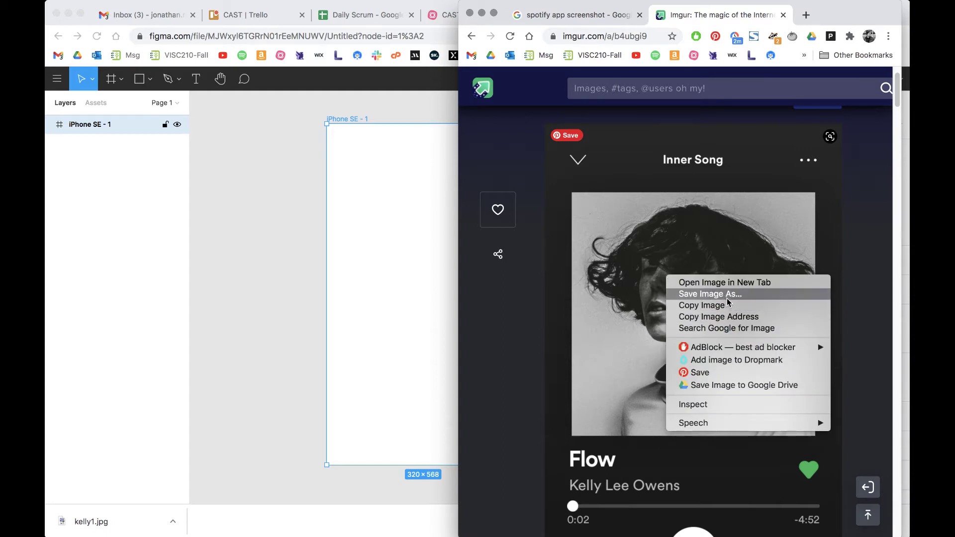
left_click(252, 245)
left_click(252, 243)
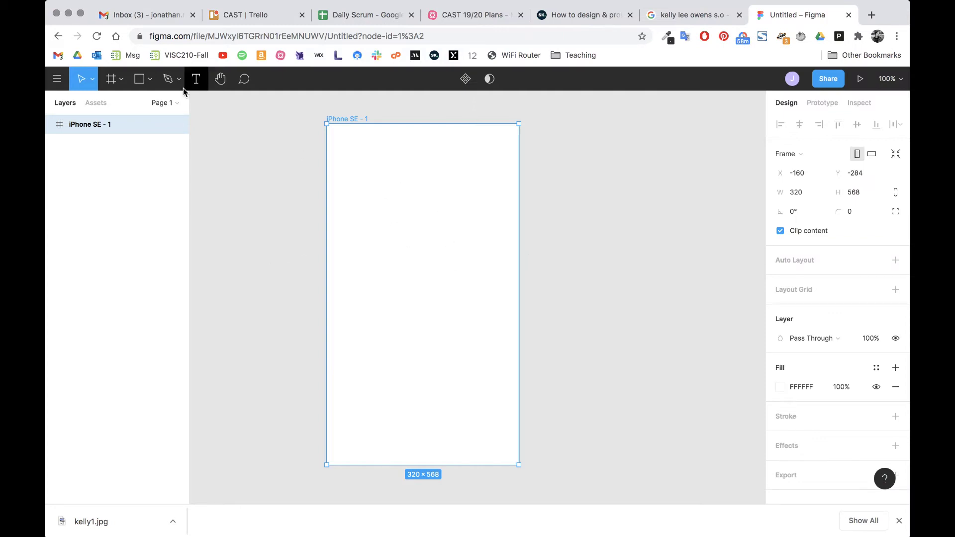
- Start Place Image and preview kelly.jpg and kelly.jpeg to find the player screenshot
left_click(152, 80)
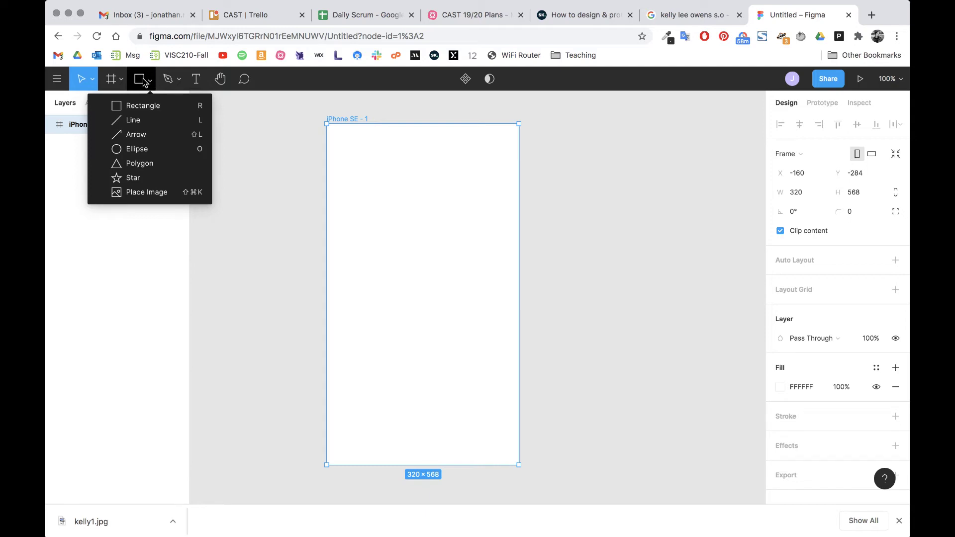
left_click(158, 197)
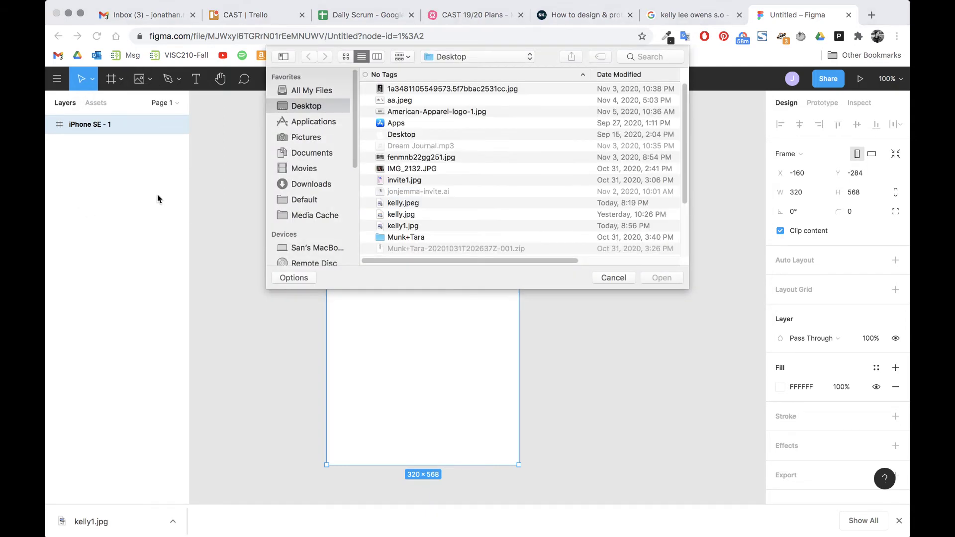
left_click(417, 218)
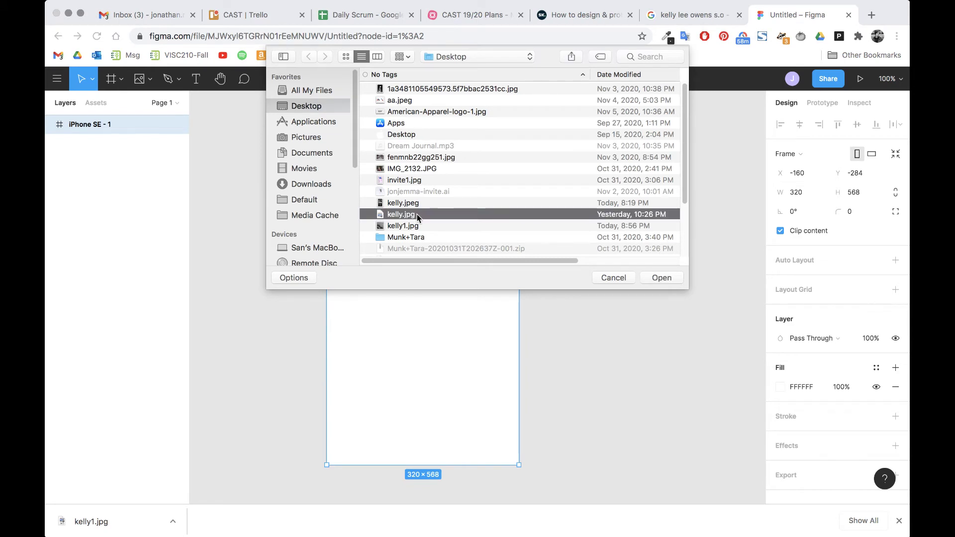
key("space")
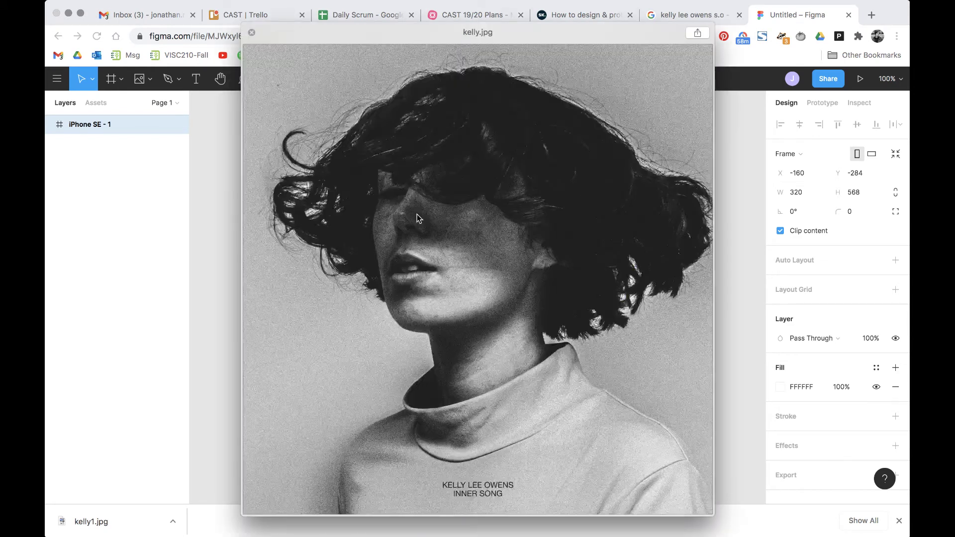
key("space")
left_click(414, 203)
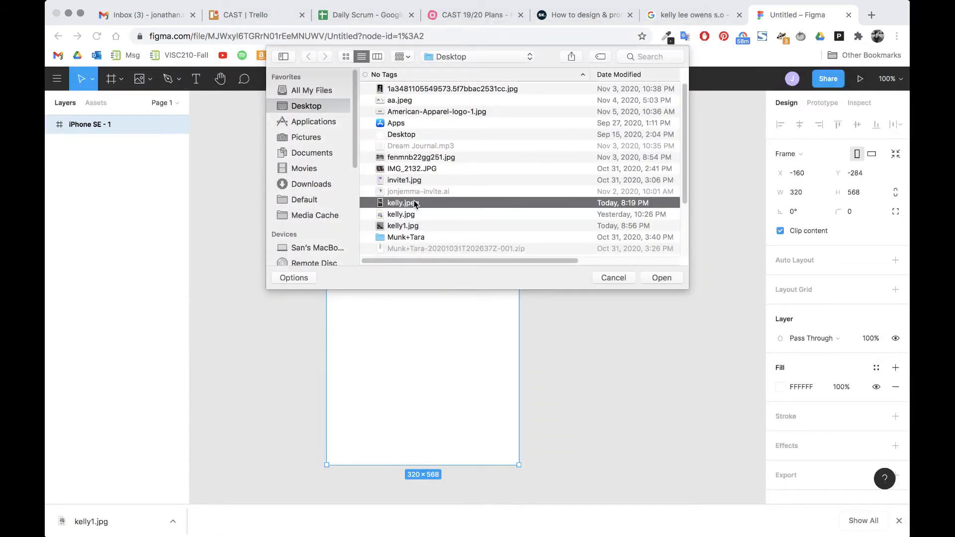
key("space")
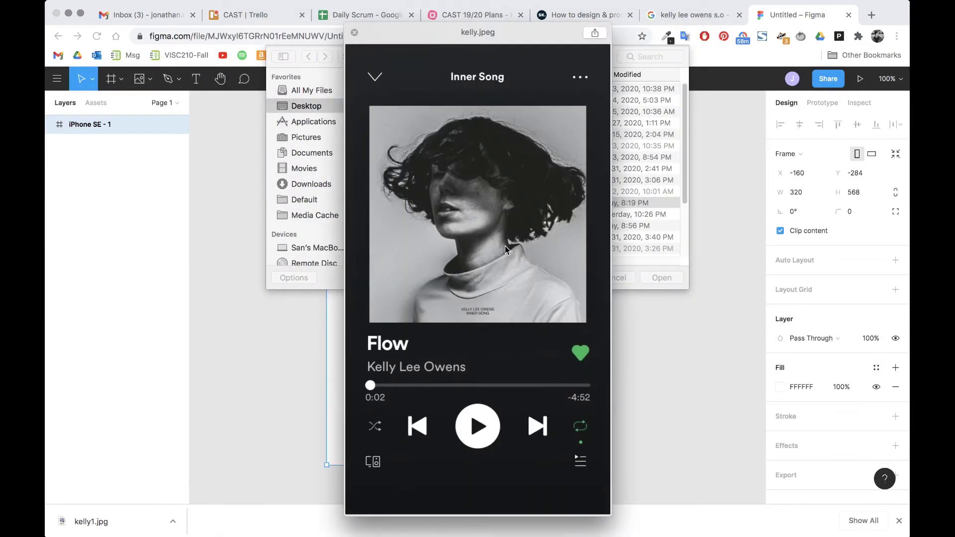
key("space")
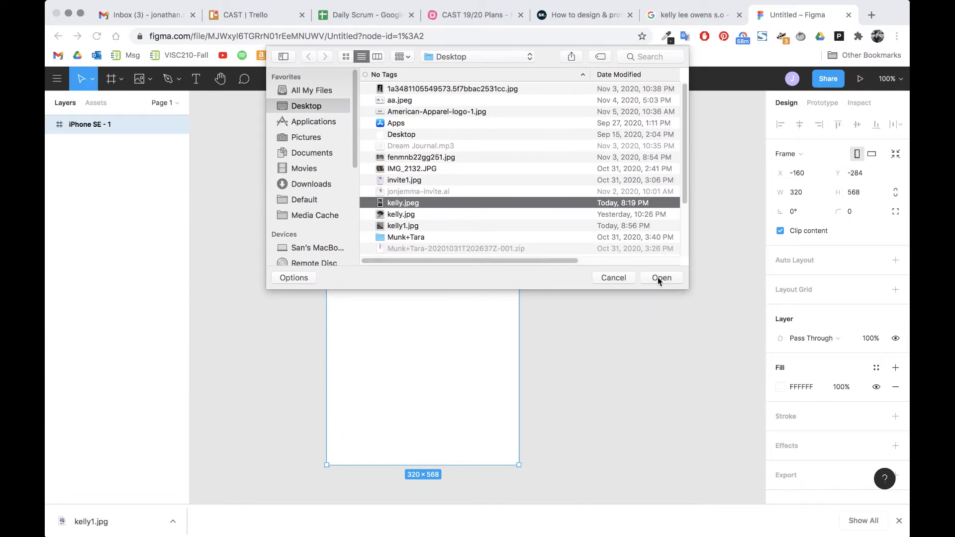
- Place kelly.jpeg on the canvas and select the kelly 1 image on its own
left_click(659, 277)
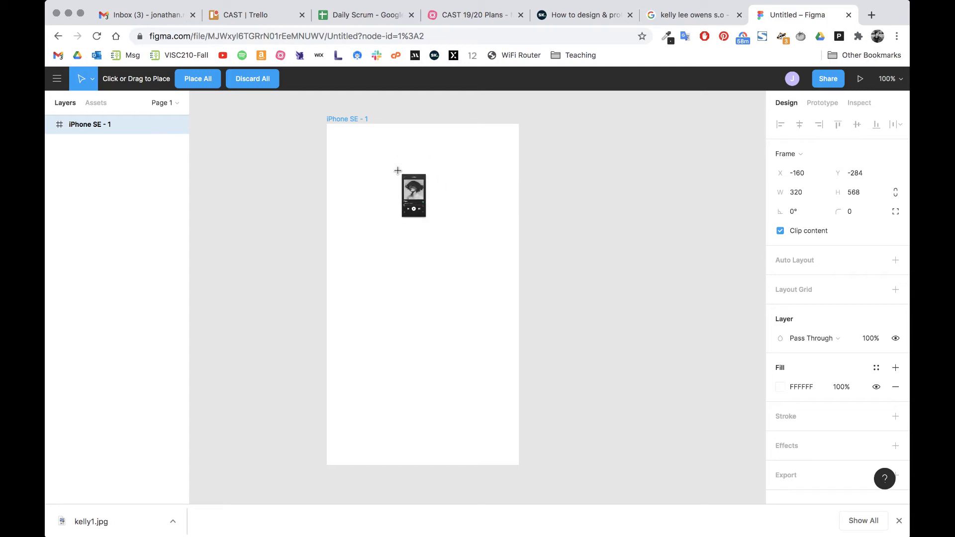
left_click(528, 124)
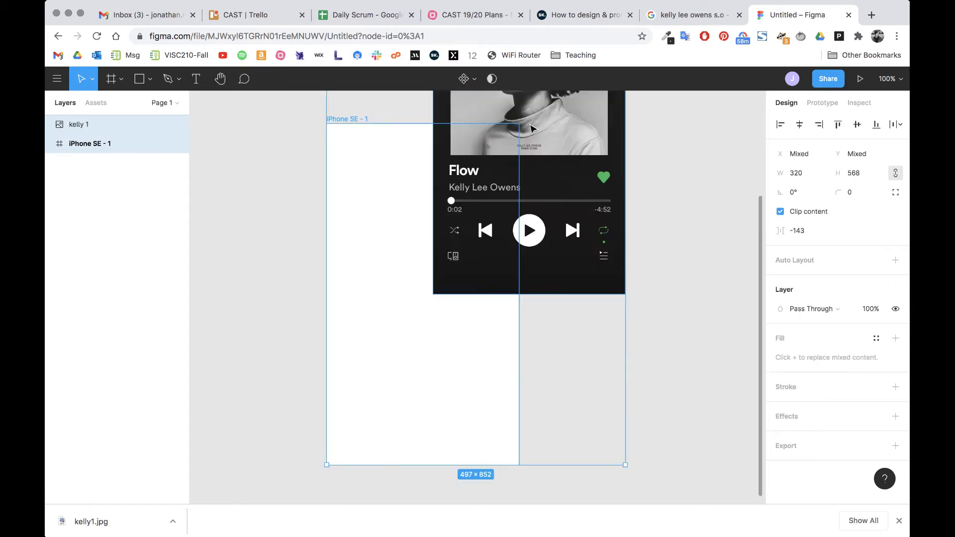
left_click(644, 210)
left_click(592, 204)
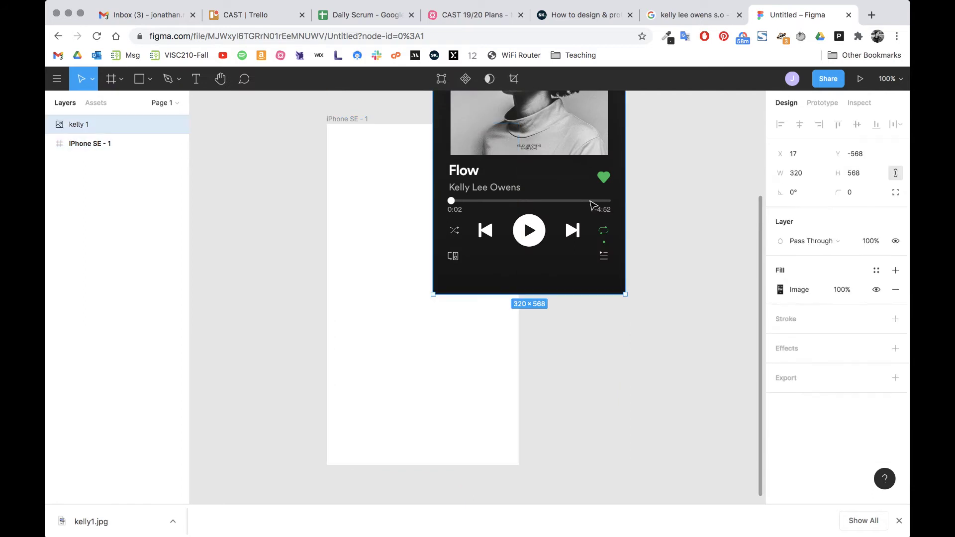
- Move the kelly 1 screenshot beside the iPhone SE frame, level with its top edge
left_click_drag(550, 179, 653, 352)
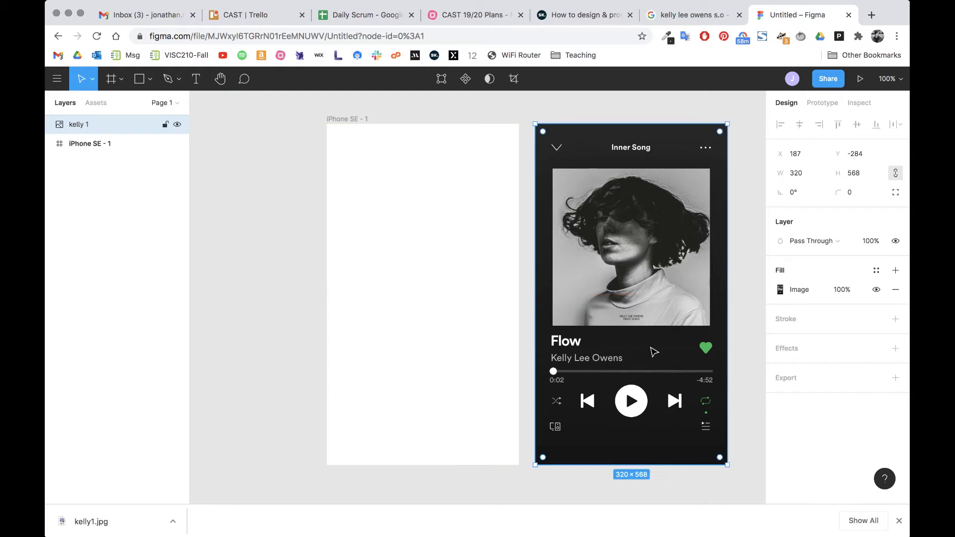
left_click(731, 322)
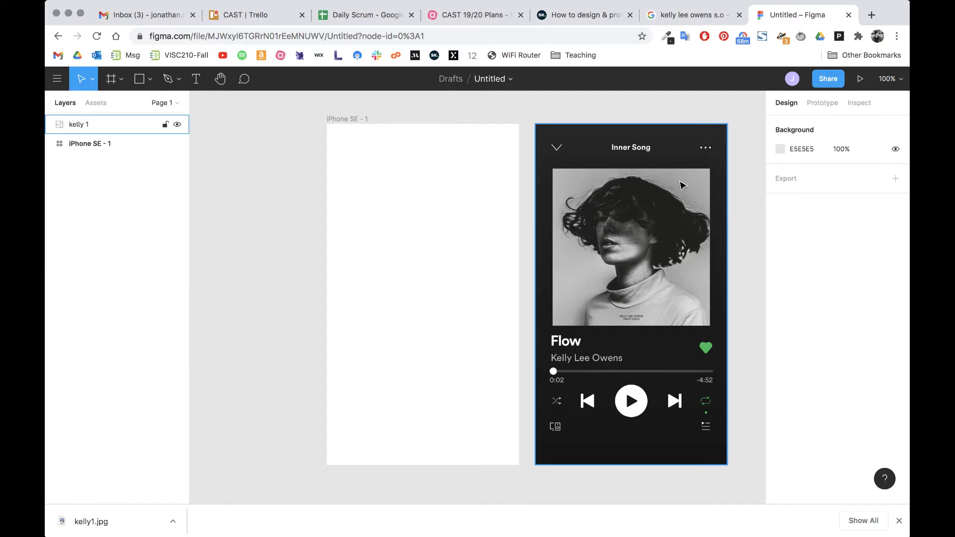
scroll(682, 186, "up", 5)
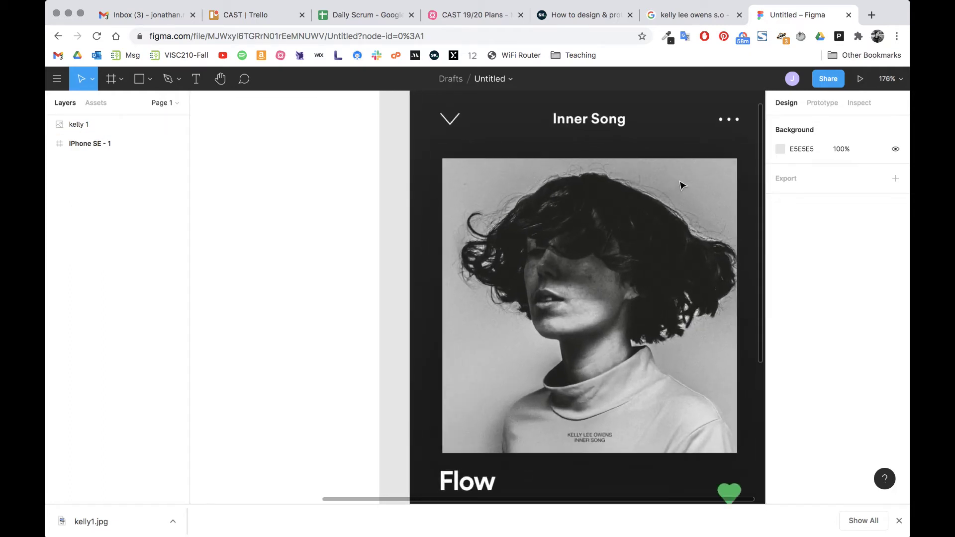
scroll(682, 185, "up", 3)
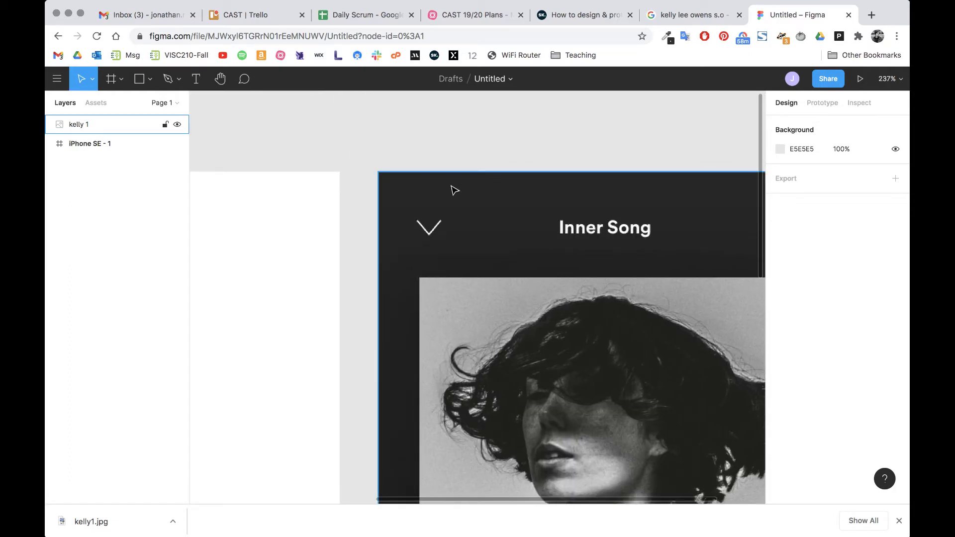
scroll(408, 199, "down", 10)
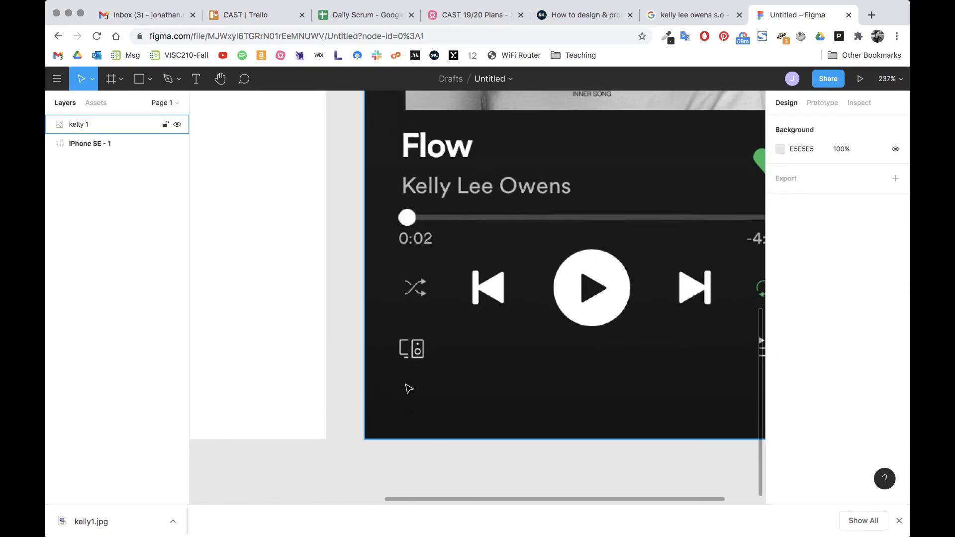
scroll(409, 388, "down", 5)
scroll(408, 389, "down", 10)
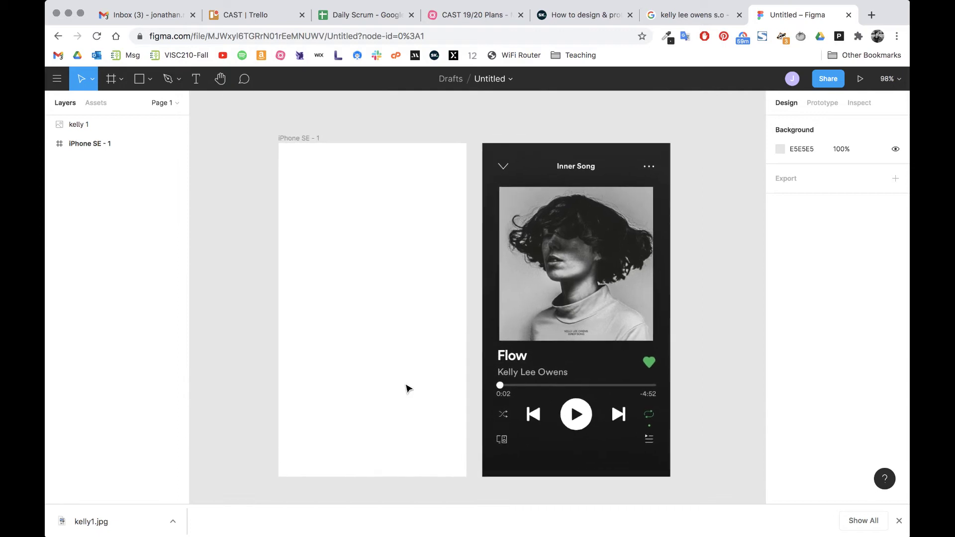
scroll(407, 388, "down", 2)
scroll(406, 388, "right", 2)
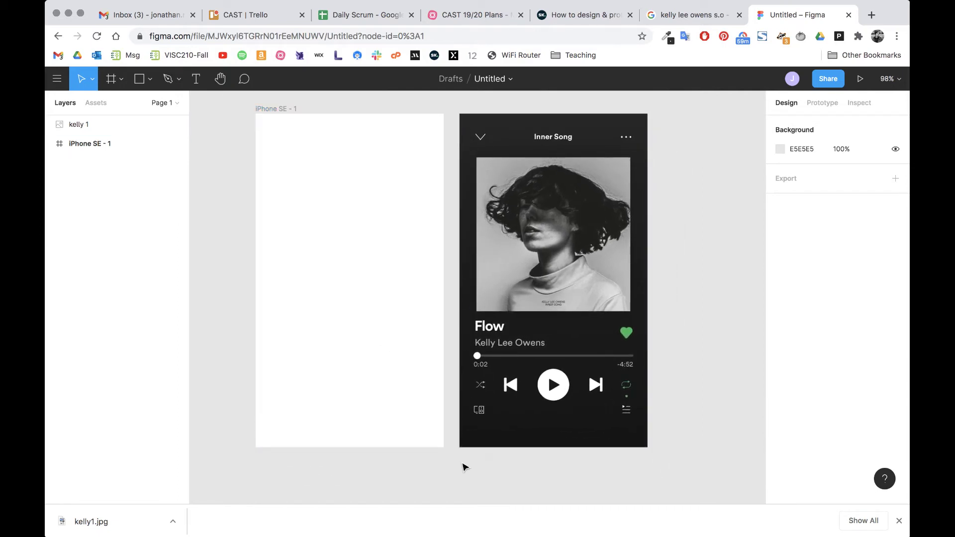
- Select the iPhone SE - 1 frame and show the fill types for its white FFFFFF fill
left_click(399, 390)
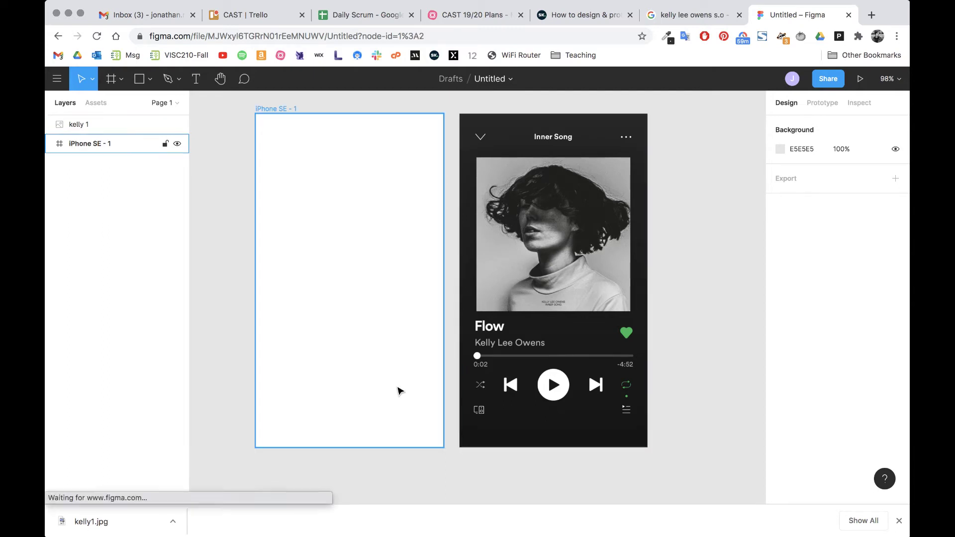
left_click(399, 389)
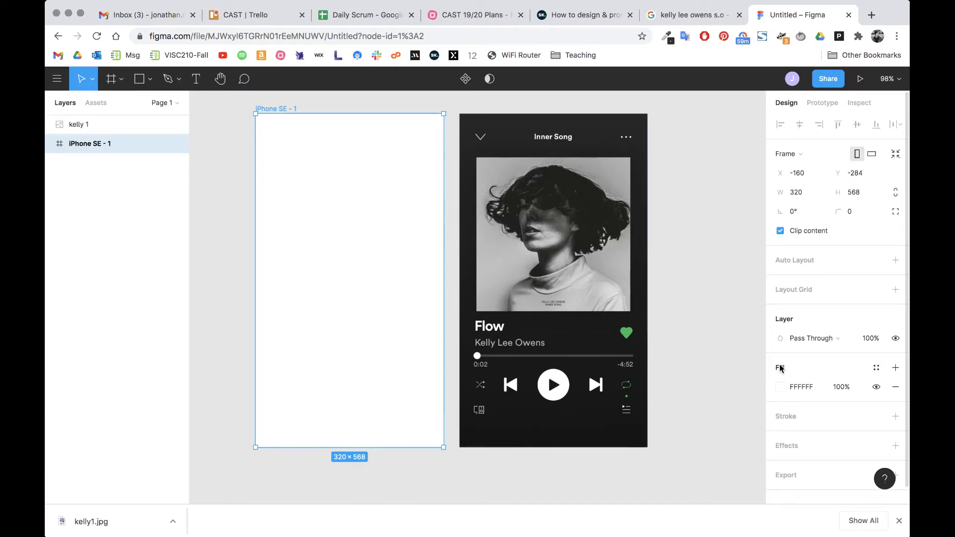
left_click(781, 387)
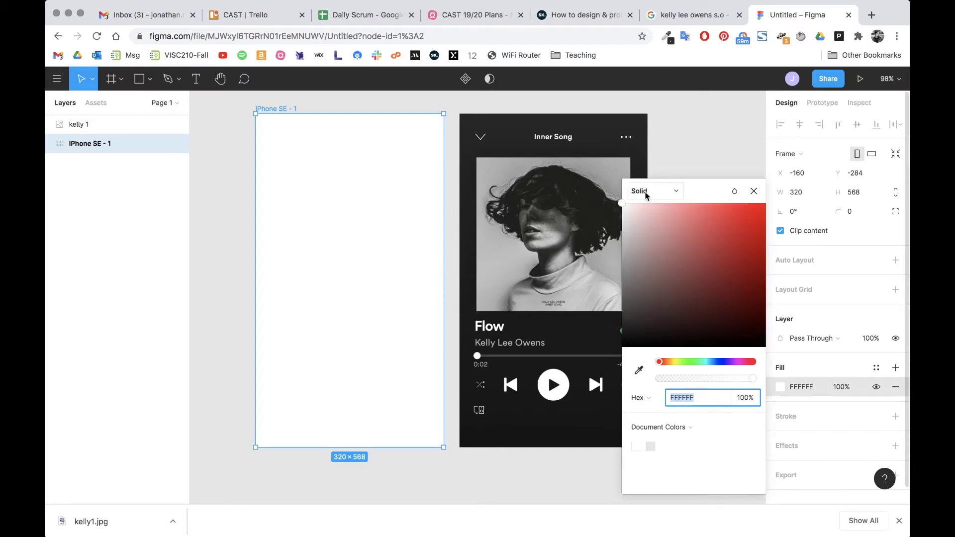
left_click(661, 192)
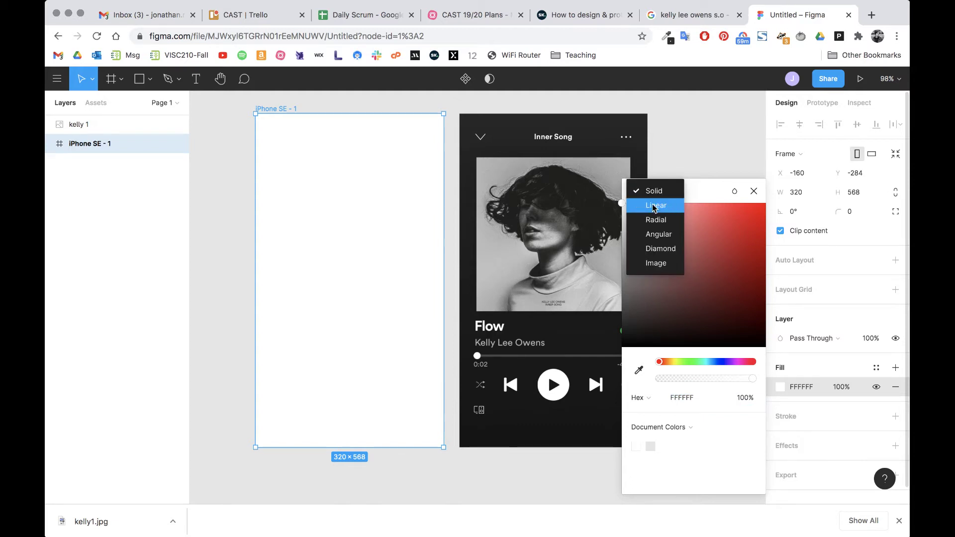
- Make the frame fill a linear gradient with its first stop eyedropped to dark grey 262626
left_click(656, 206)
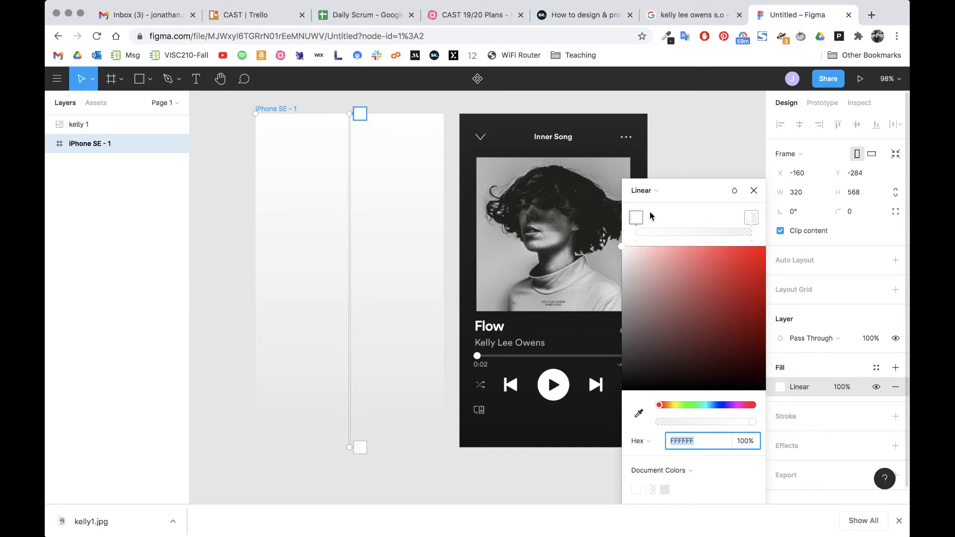
left_click(636, 219)
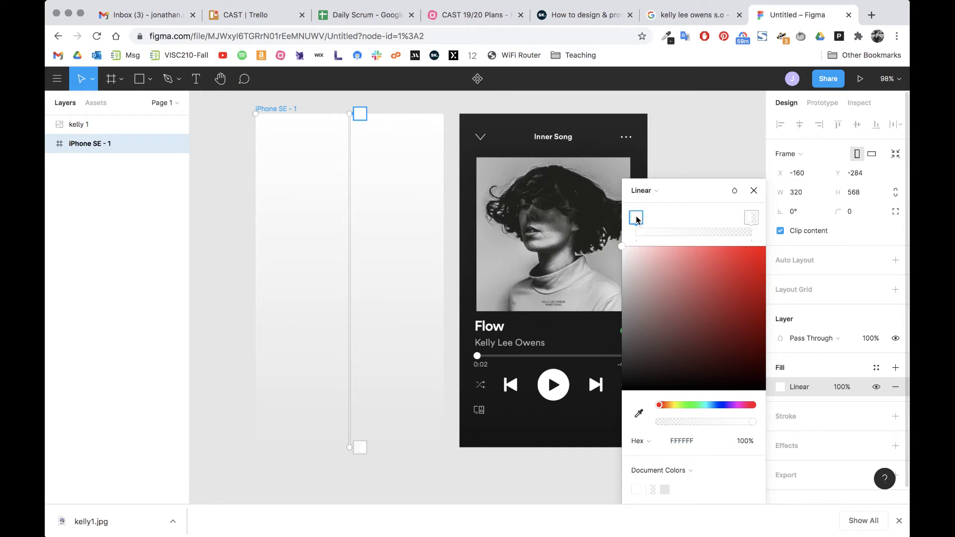
left_click(639, 414)
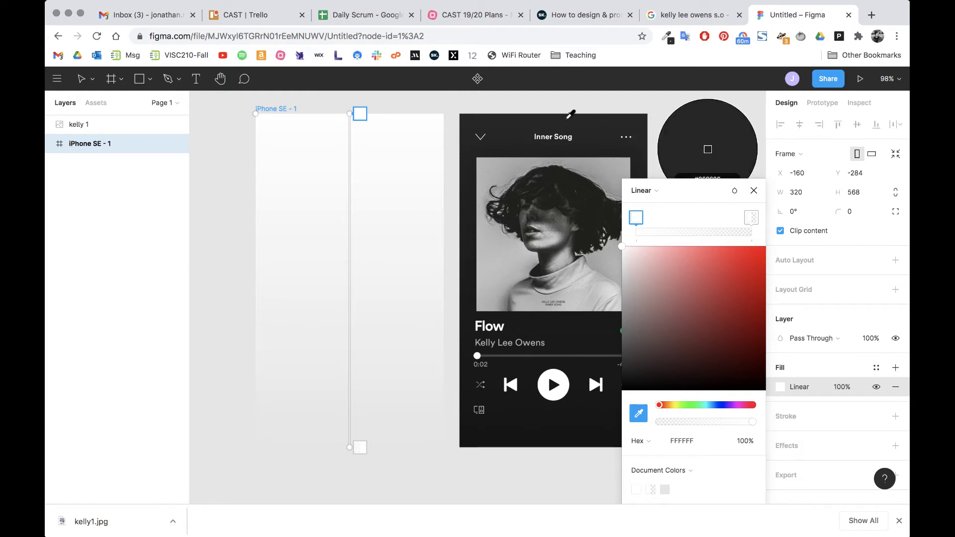
left_click(466, 111)
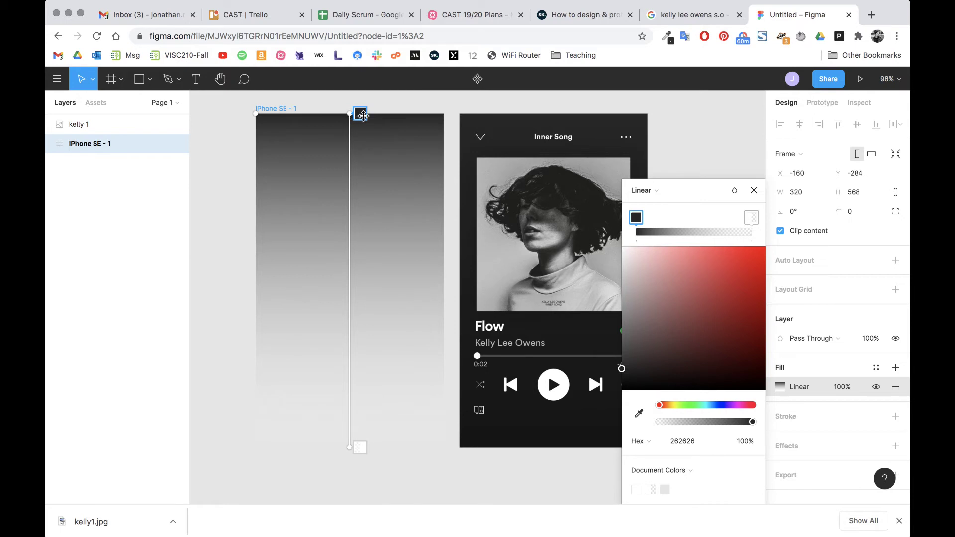
left_click_drag(700, 195, 827, 164)
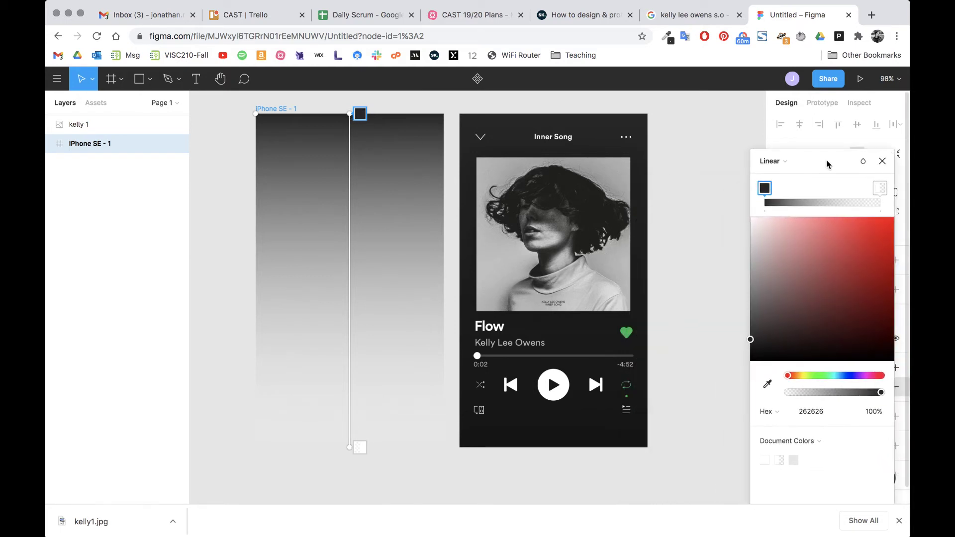
- Eyedrop 262626 into the gradient's start stop and opaque 151515 into its end stop
left_click(768, 384)
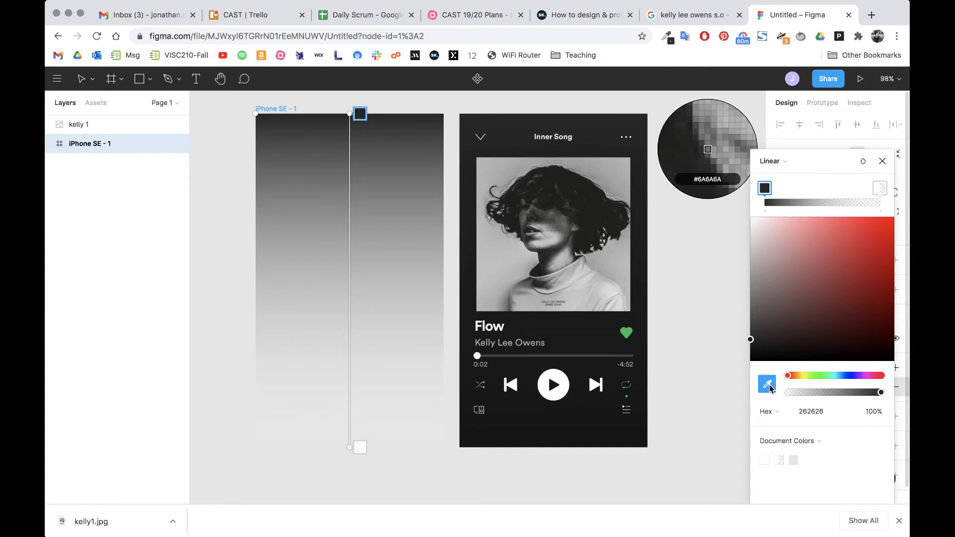
left_click(609, 445)
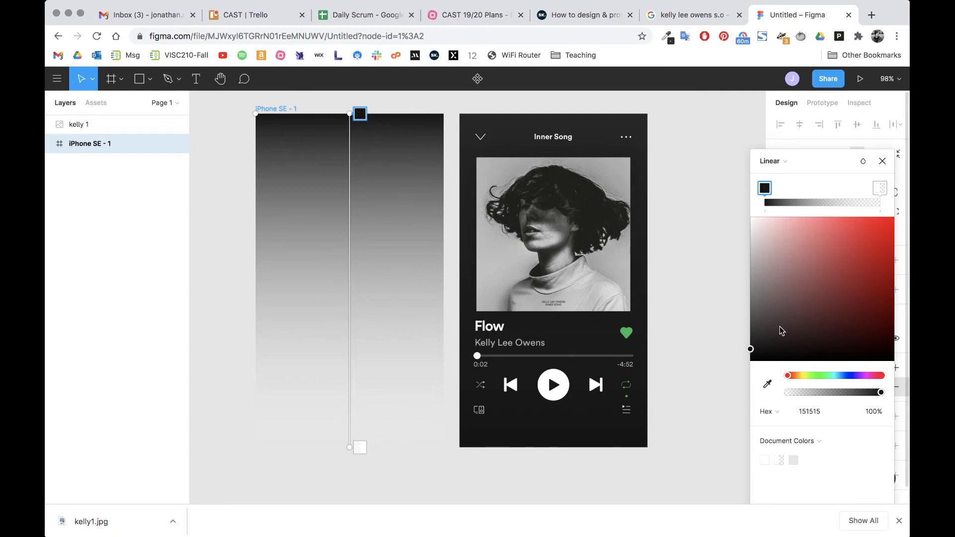
left_click(767, 384)
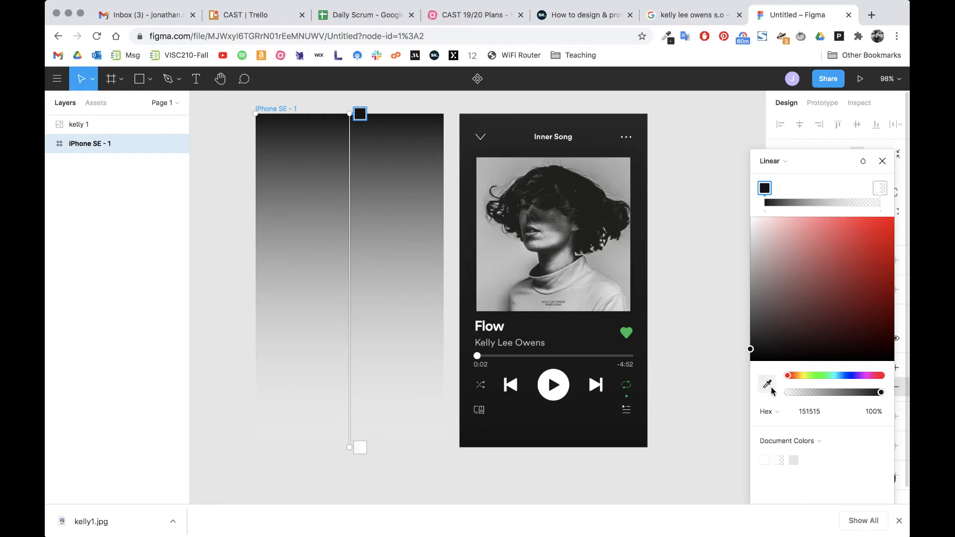
left_click(620, 116)
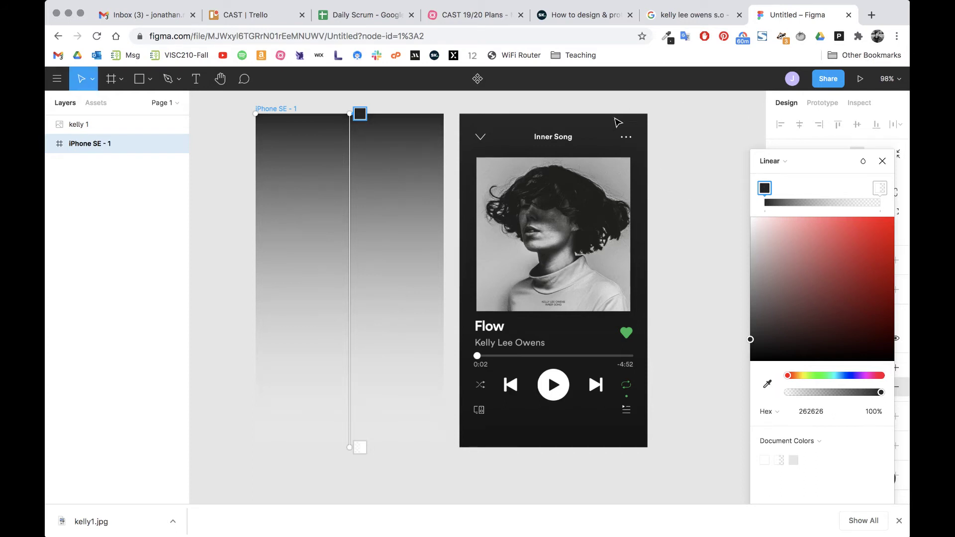
left_click(879, 189)
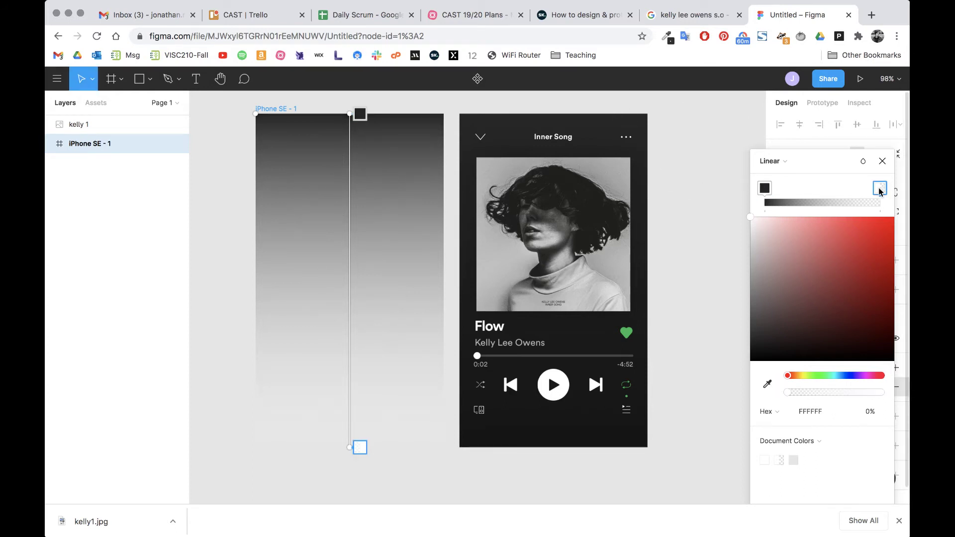
left_click(768, 385)
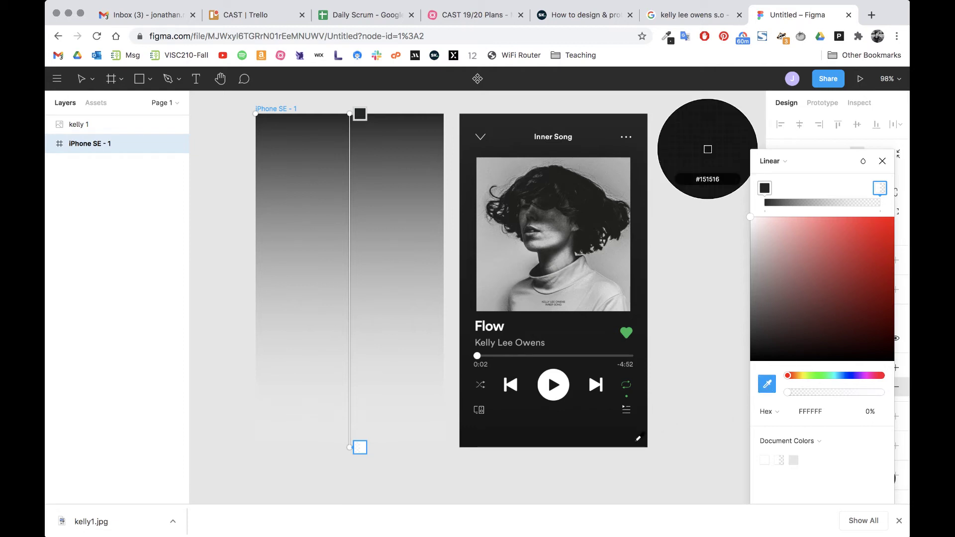
left_click(708, 150)
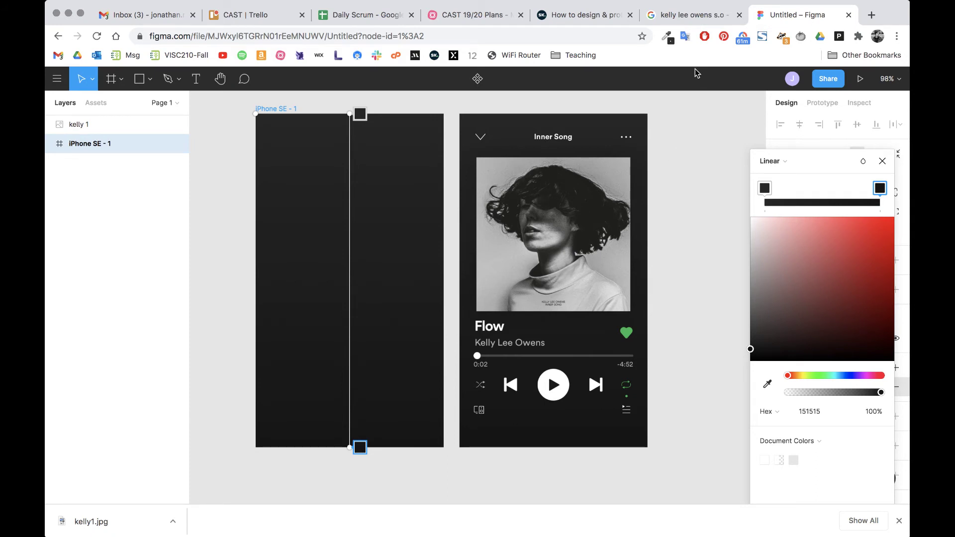
left_click(704, 21)
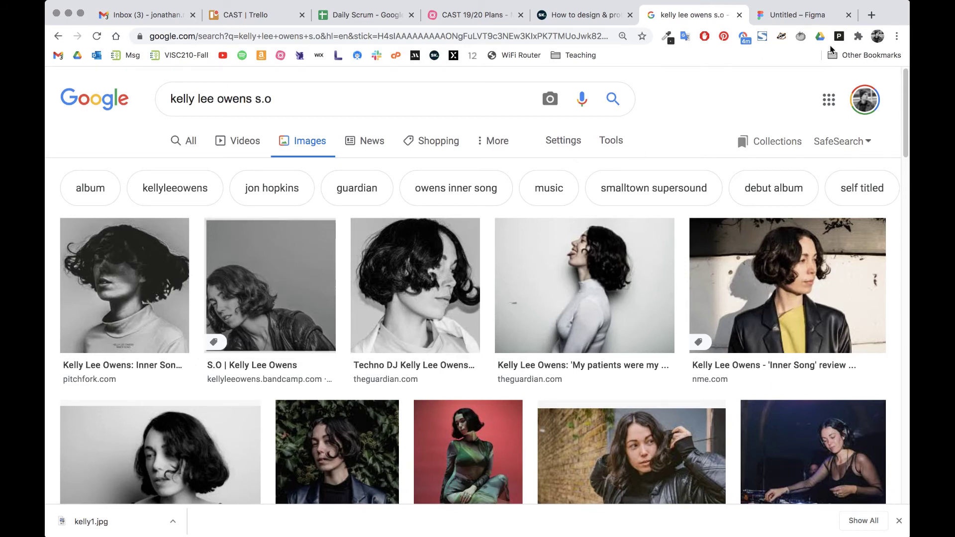
left_click(815, 20)
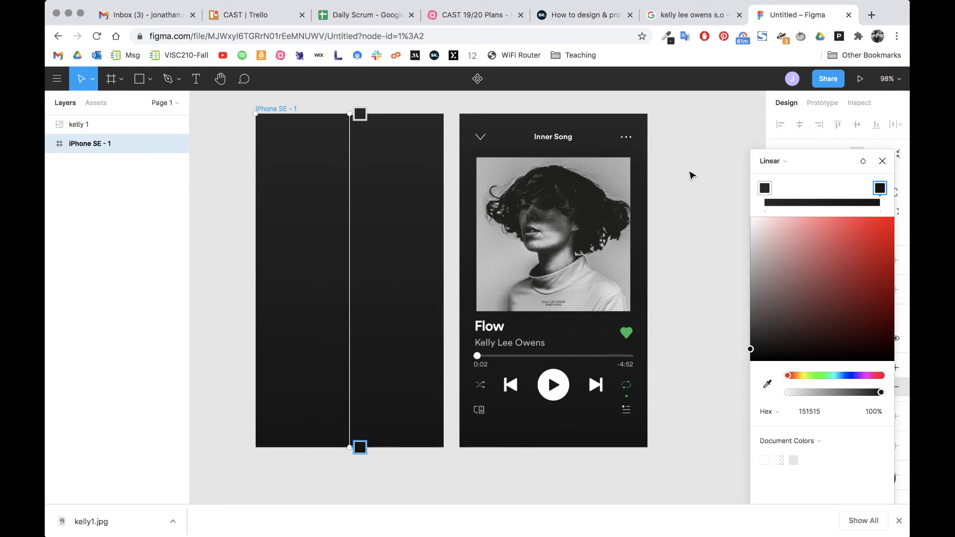
- Place the kelly1.jpg photo from the Desktop onto the canvas after previewing it
left_click(151, 78)
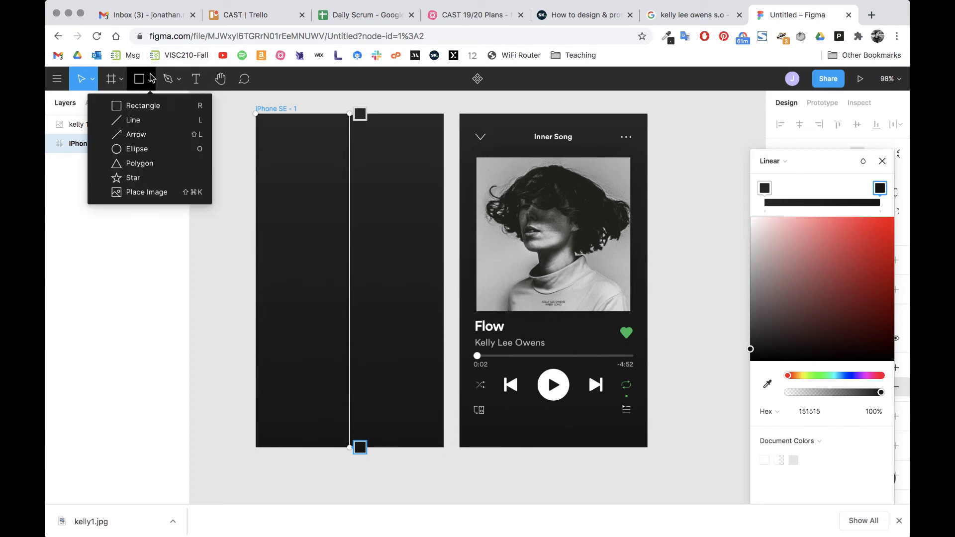
left_click(156, 194)
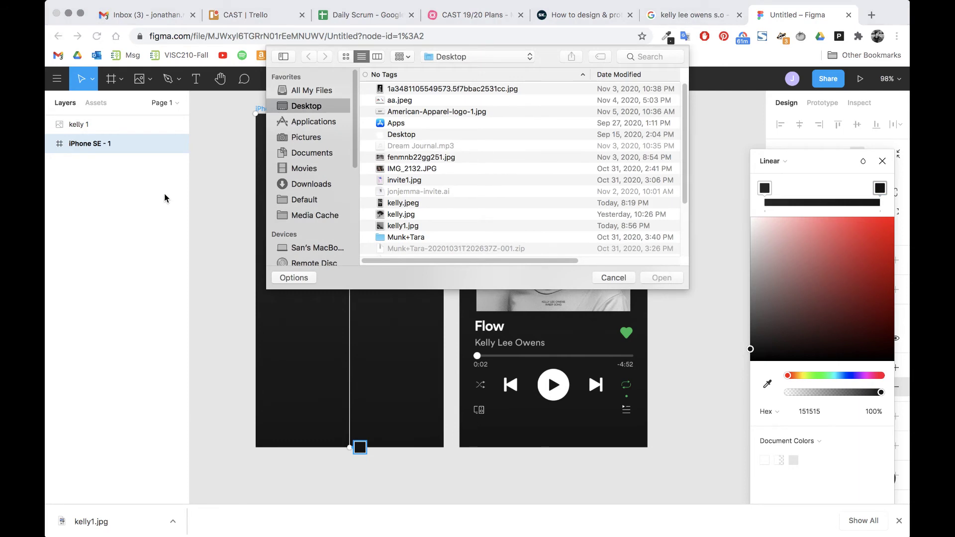
left_click(405, 228)
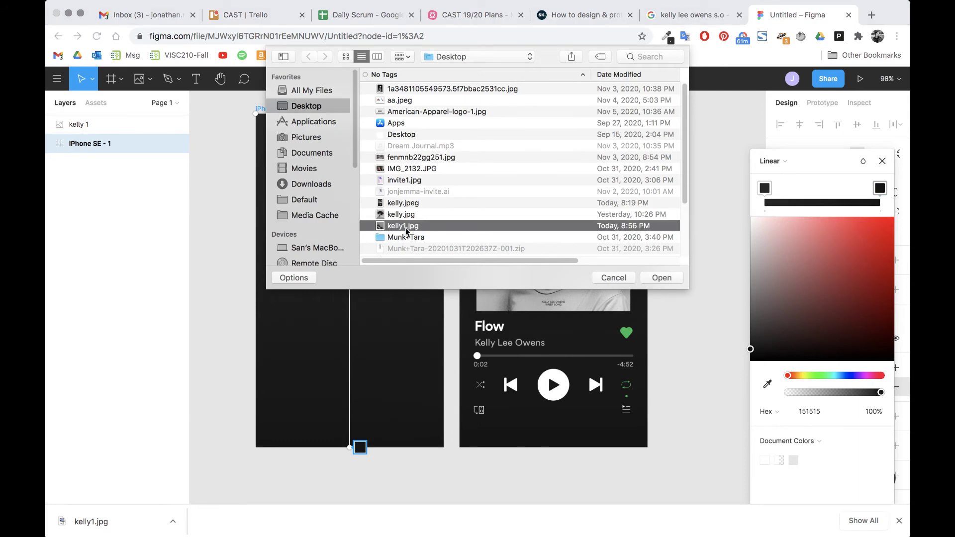
key("space")
key("space")
left_click(663, 278)
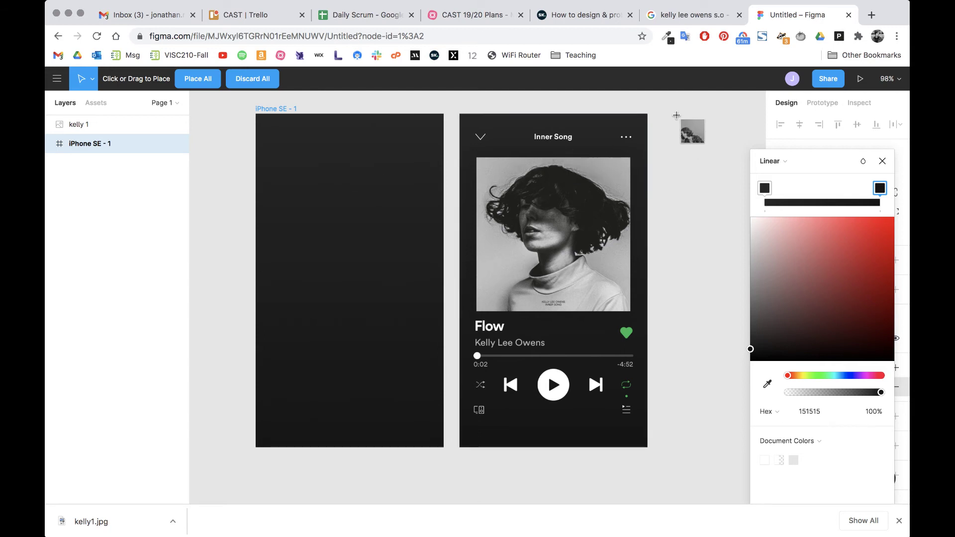
left_click(679, 119)
- Zoom in on the kelly1 photo's hair, then zoom back out to the whole iPhone frame
scroll(667, 149, "up", 5)
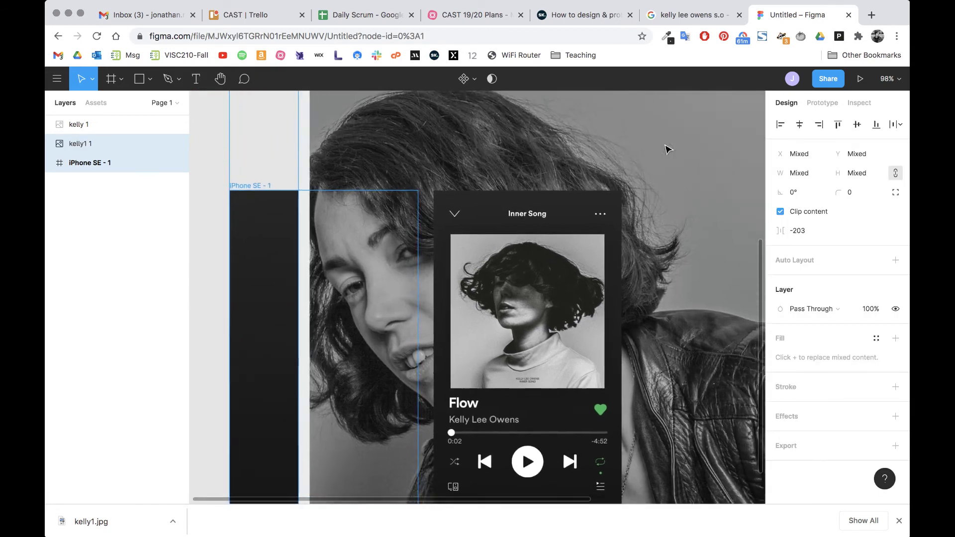
scroll(667, 149, "up", 2)
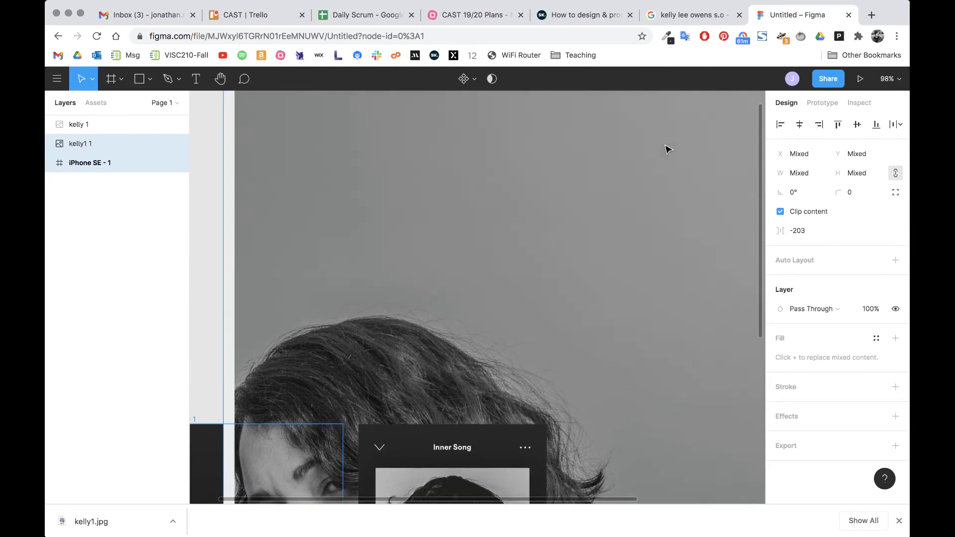
scroll(668, 148, "down", 5)
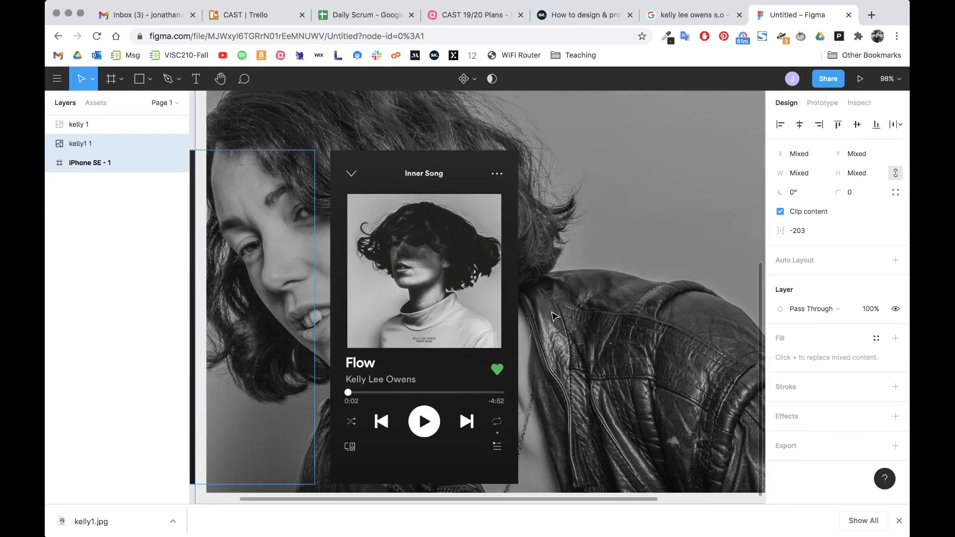
scroll(489, 187, "down", 2)
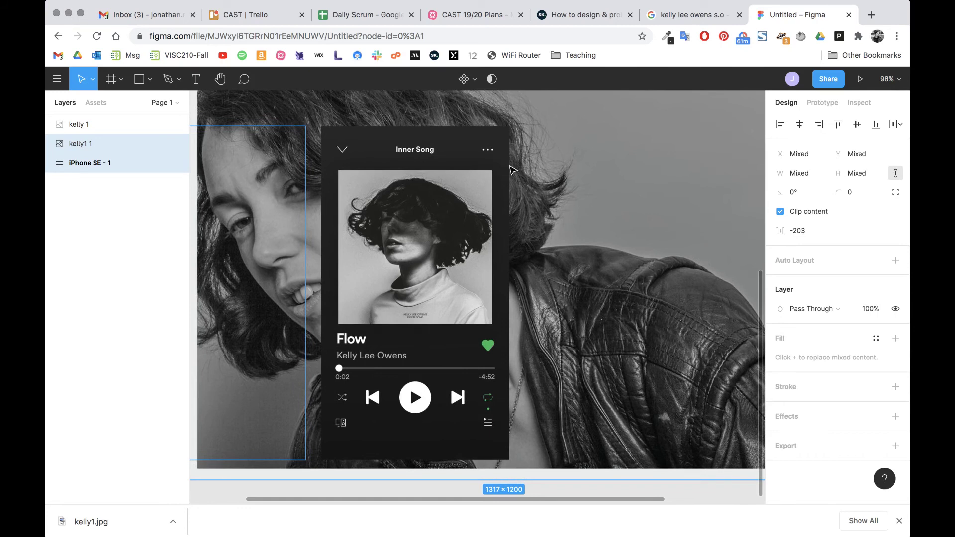
key("z")
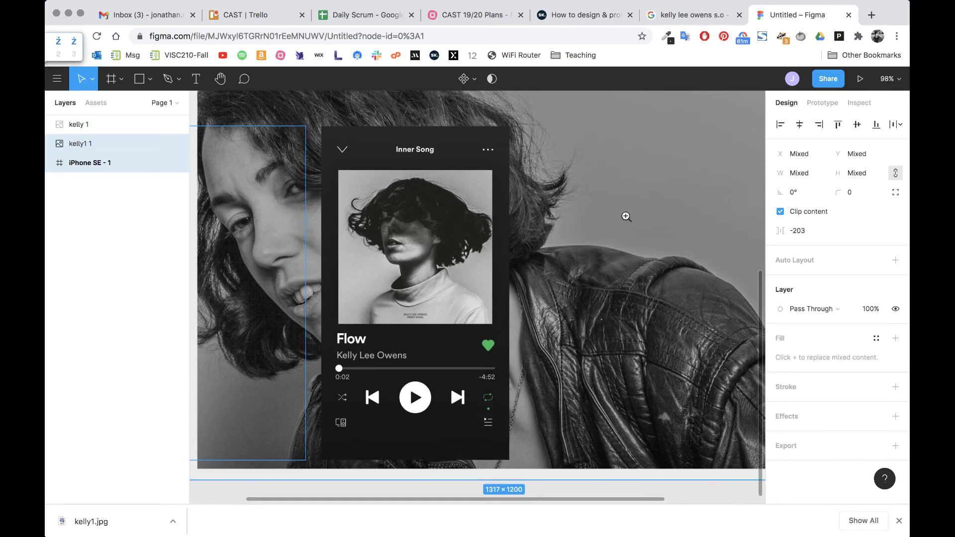
key("Escape")
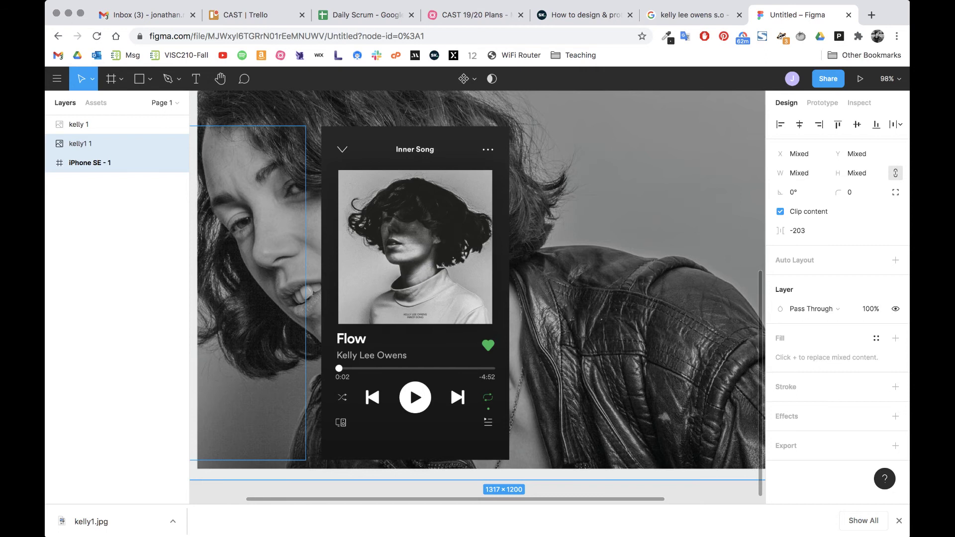
key("z")
left_click(596, 227)
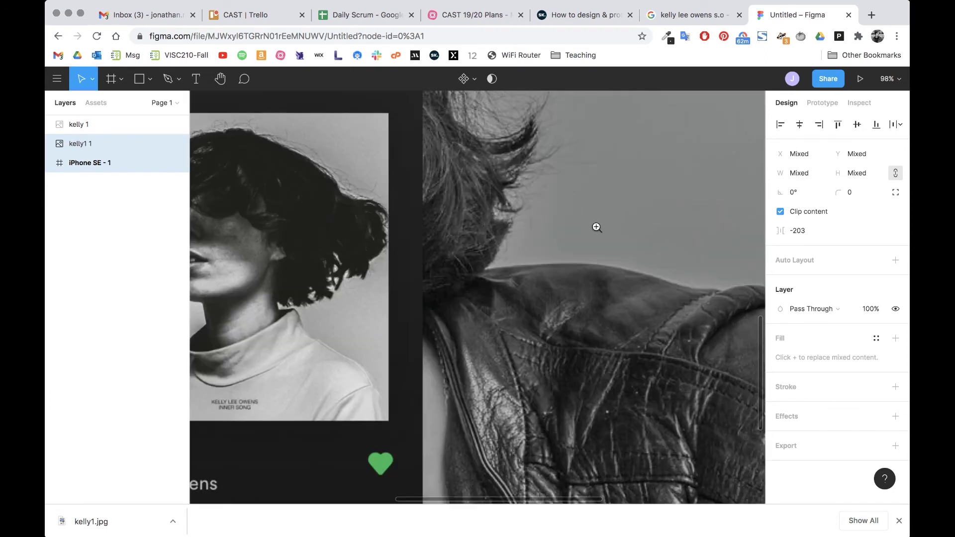
left_click(506, 220)
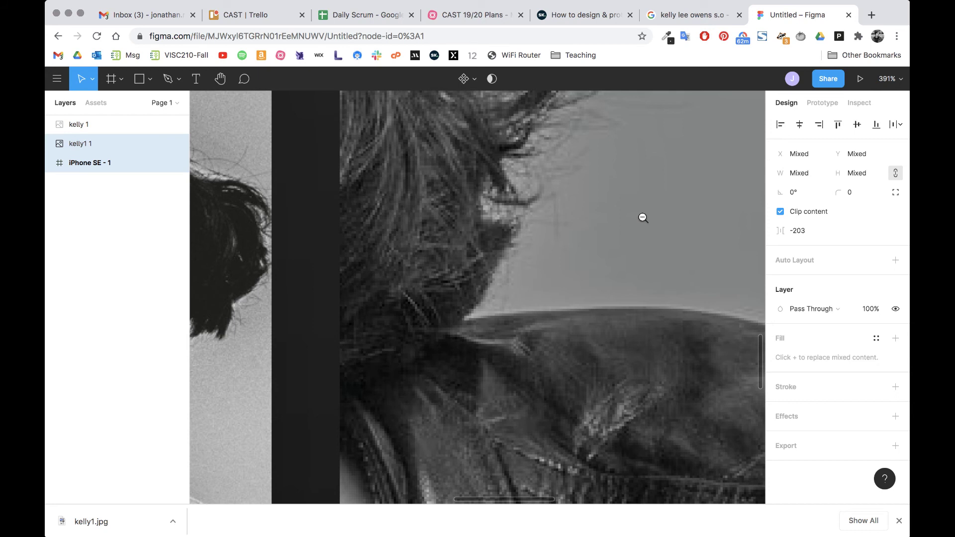
left_click(584, 202, "alt")
left_click(584, 202, "alt")
left_click(584, 202, "alt")
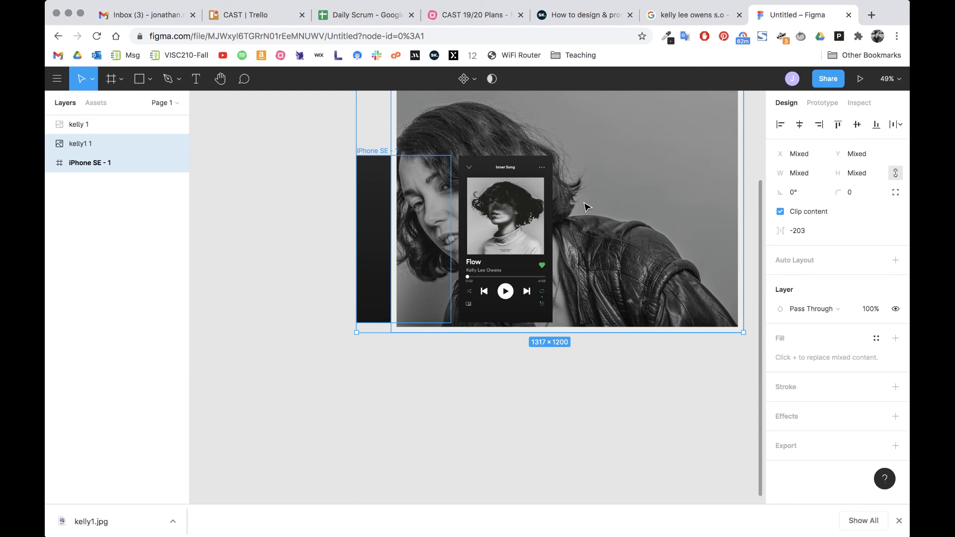
- Pan the view over the photo, iPhone SE frame and Flow reference, then switch to the Hand tool
scroll(586, 206, "up", 5)
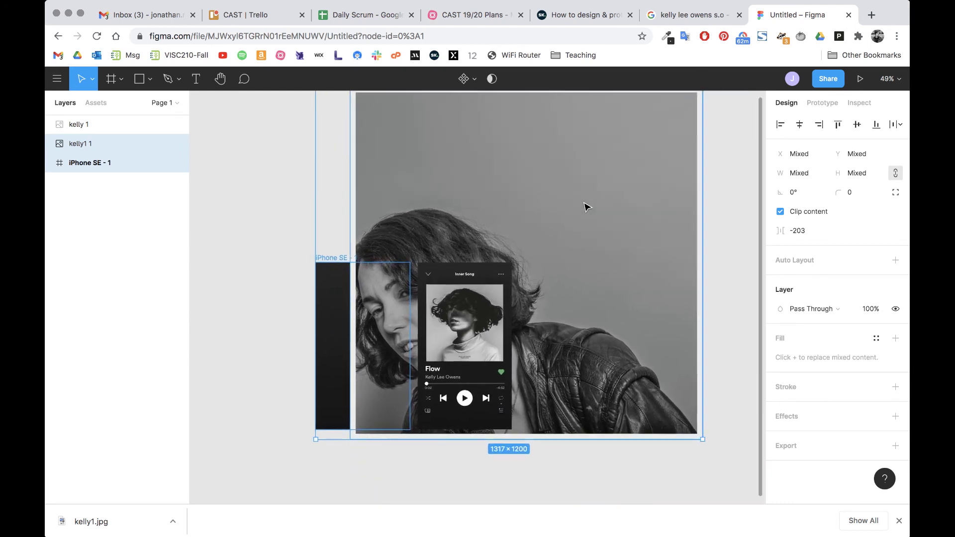
scroll(586, 206, "up", 3)
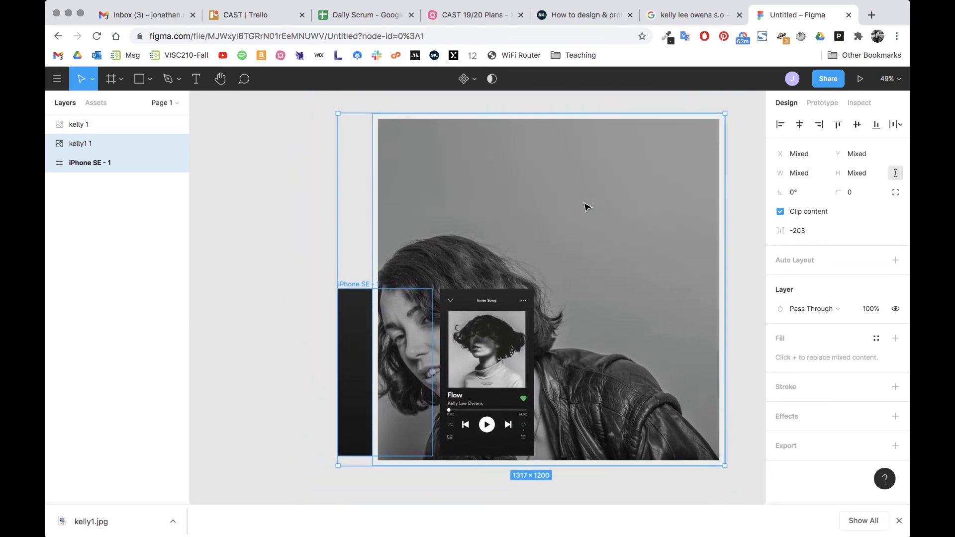
scroll(585, 206, "up", 3)
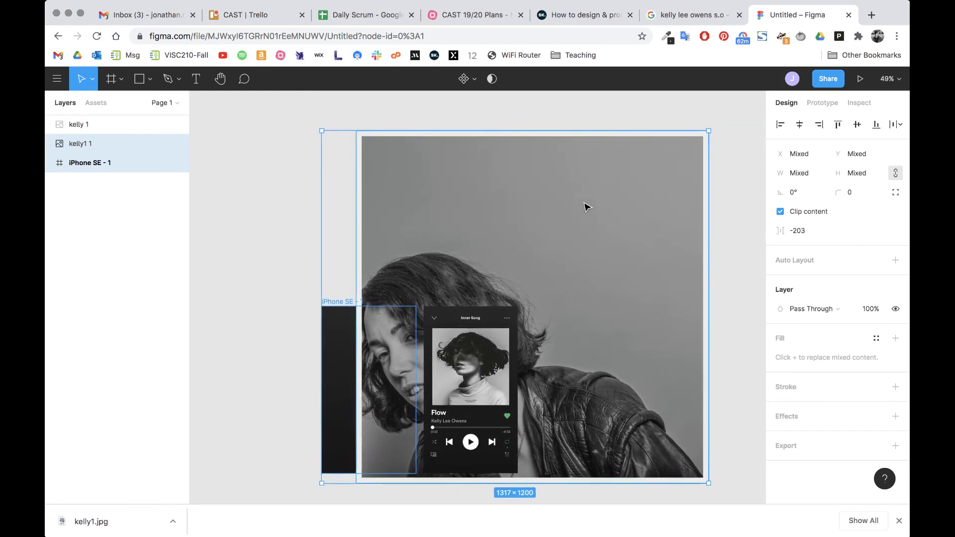
scroll(586, 207, "right", 2)
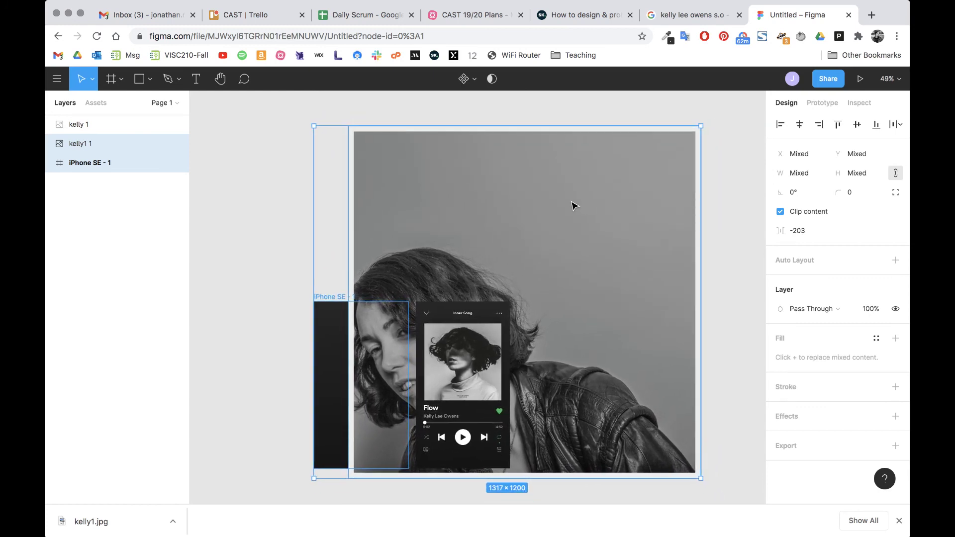
key("h")
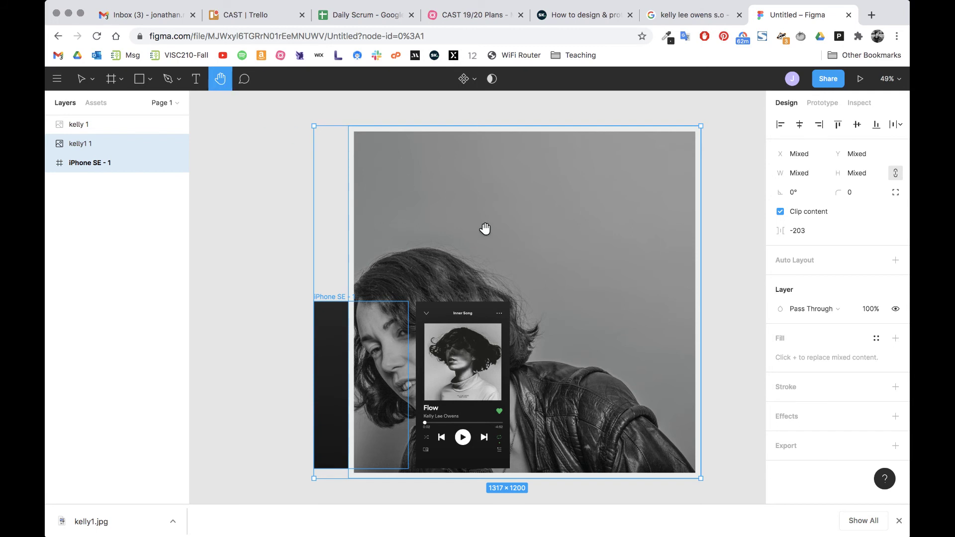
left_click_drag(565, 277, 522, 255)
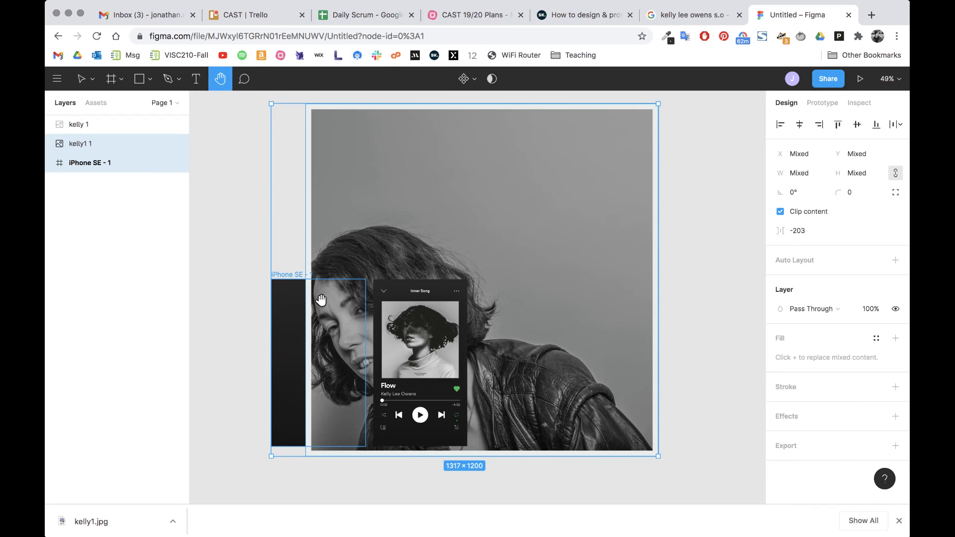
key("v")
left_click(253, 166)
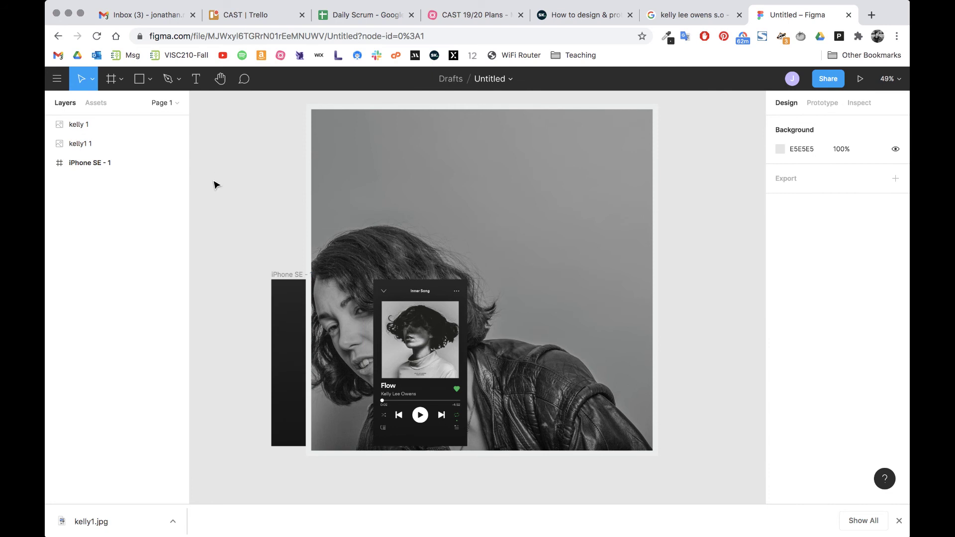
left_click(463, 200)
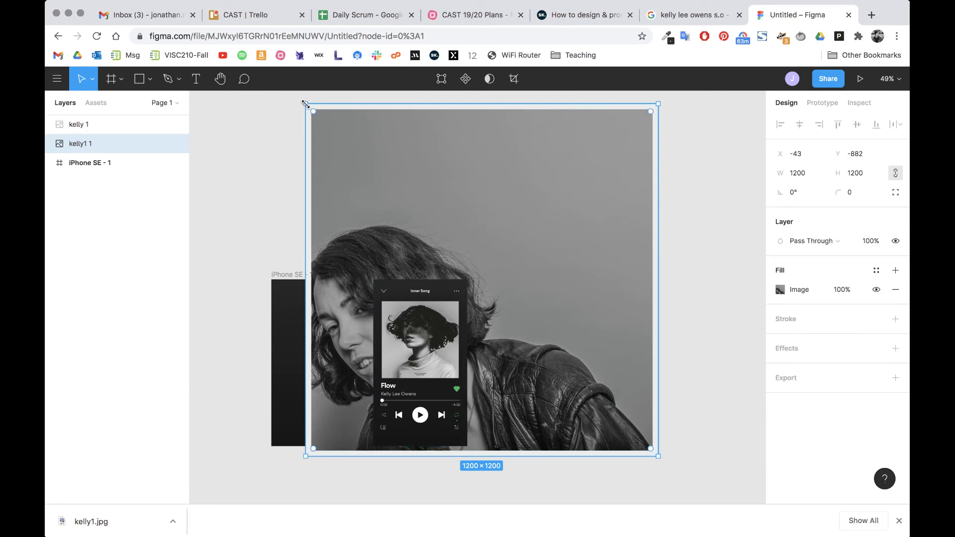
- Scale the kelly1 1 photo down from 1200 to 488×488, undoing the distorted extra resize
left_click_drag(306, 103, 494, 293)
left_click_drag(555, 338, 520, 311)
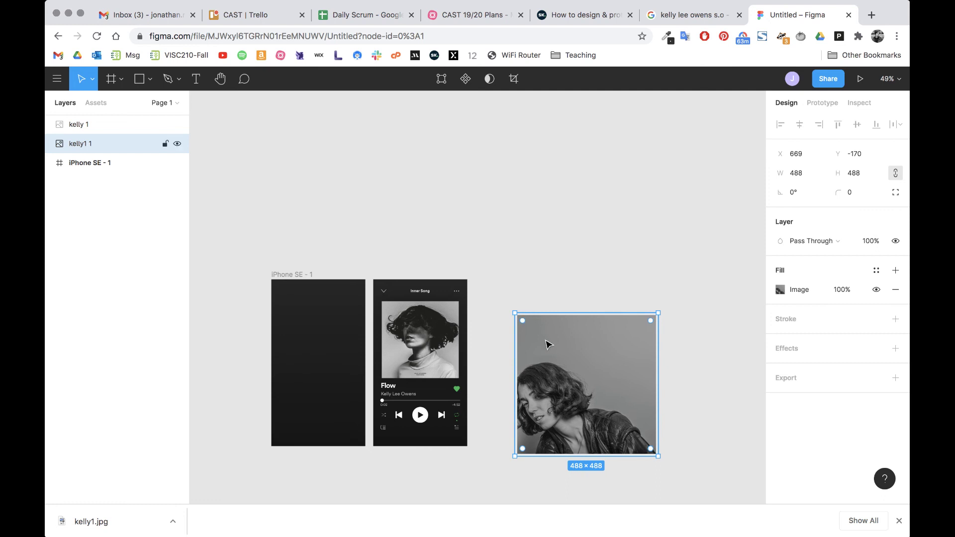
scroll(547, 341, "up", 5)
scroll(548, 343, "down", 6)
scroll(548, 344, "right", 3)
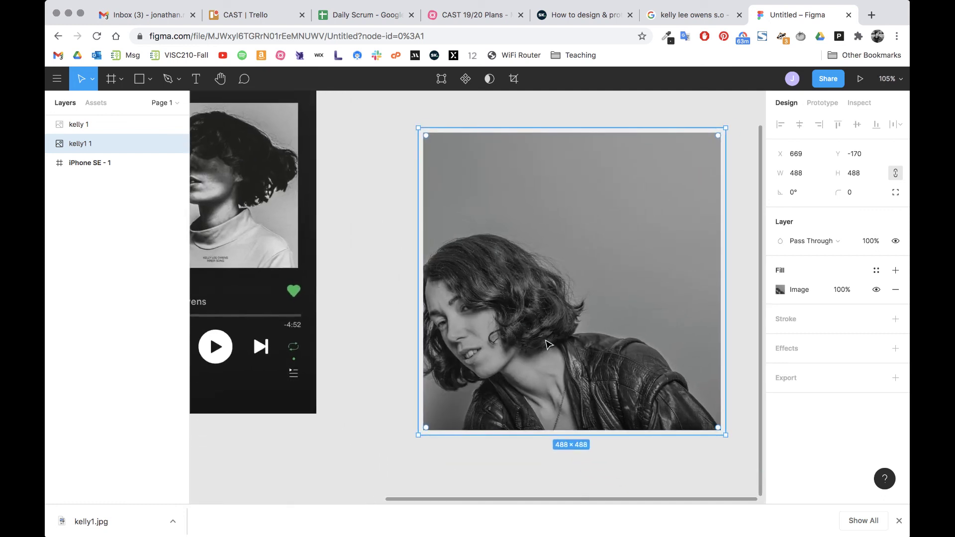
left_click_drag(418, 128, 388, 204)
key("ctrl+z")
- Move the photo left to X 542, Y -196, beside the Inner Song player
scroll(391, 209, "left", 5)
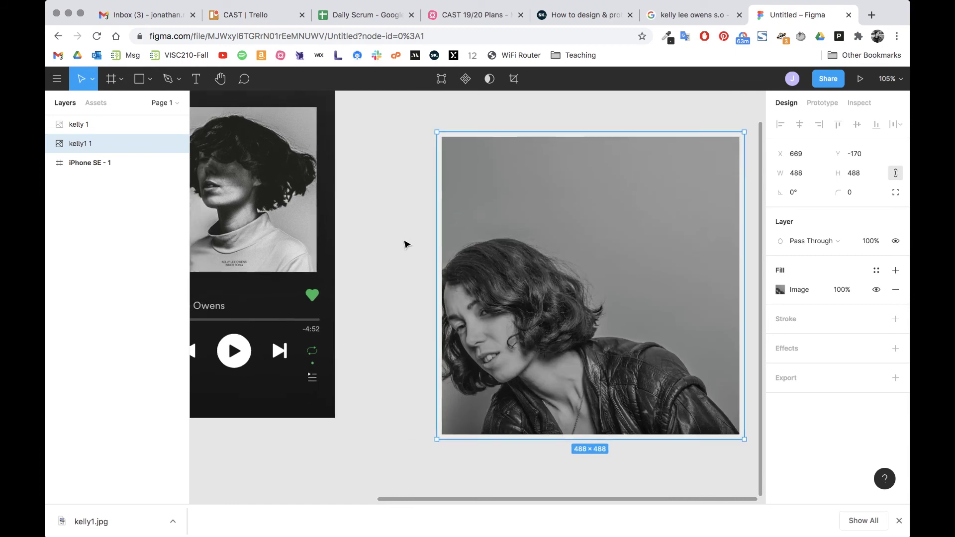
left_click_drag(610, 255, 531, 240)
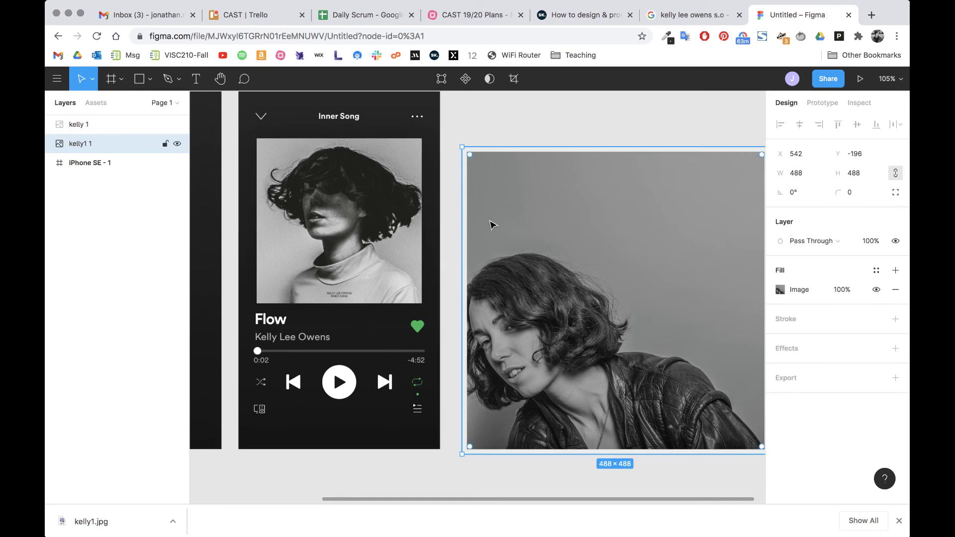
scroll(597, 282, "right", 3)
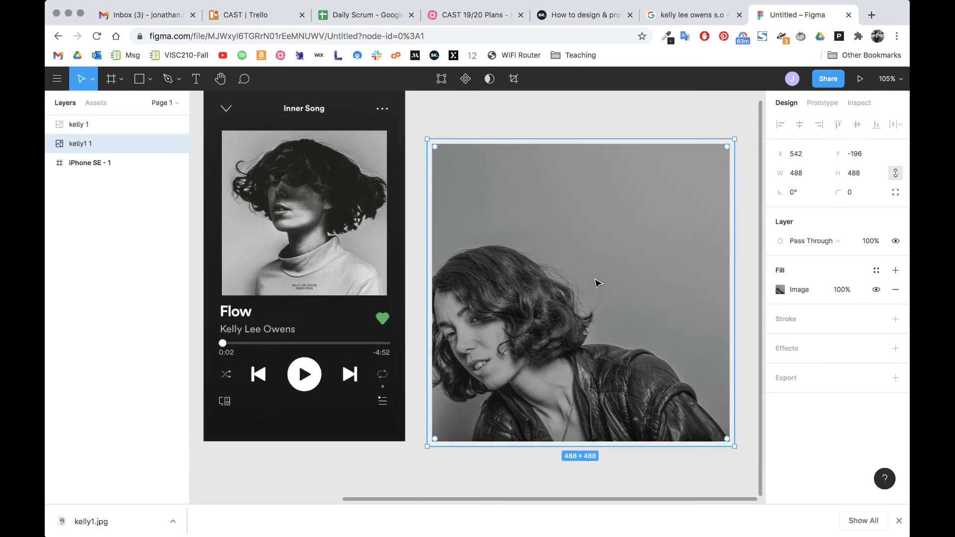
- Bring the kelly1 photo to the front and move it over the Flow reference screen
right_click(500, 216)
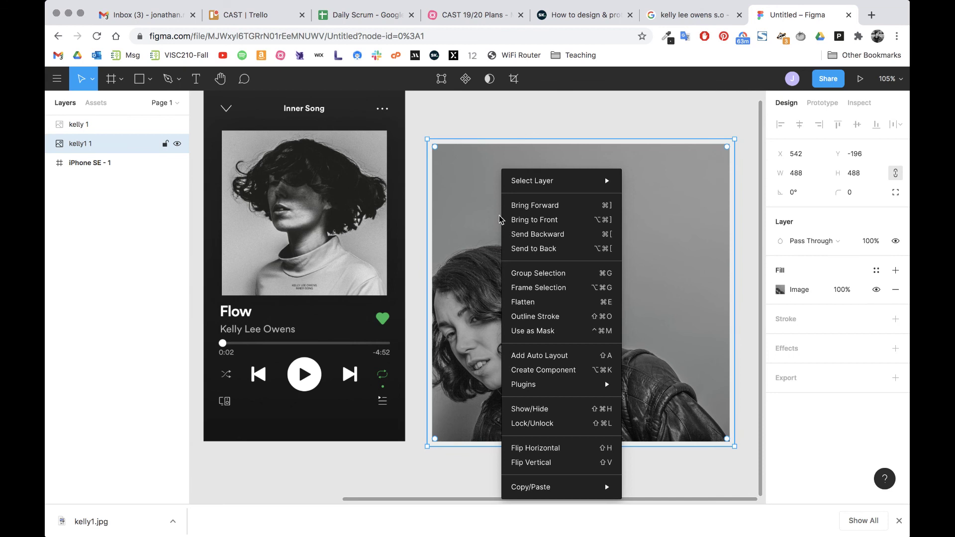
left_click(525, 219)
left_click_drag(529, 265, 323, 256)
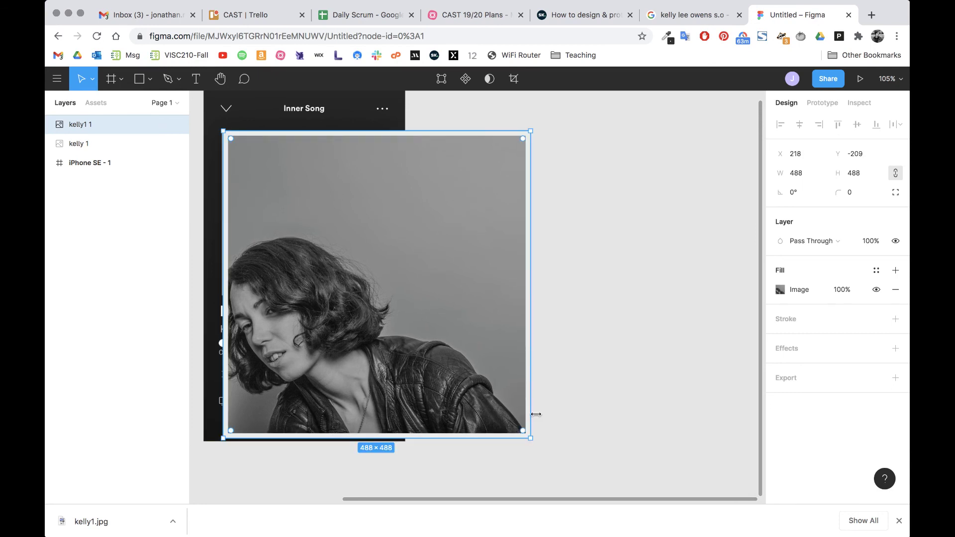
- Shrink the photo to 262×262 and move it into the iPhone SE frame at X 29, Y 75
left_click_drag(531, 439, 367, 296)
scroll(473, 332, "left", 5)
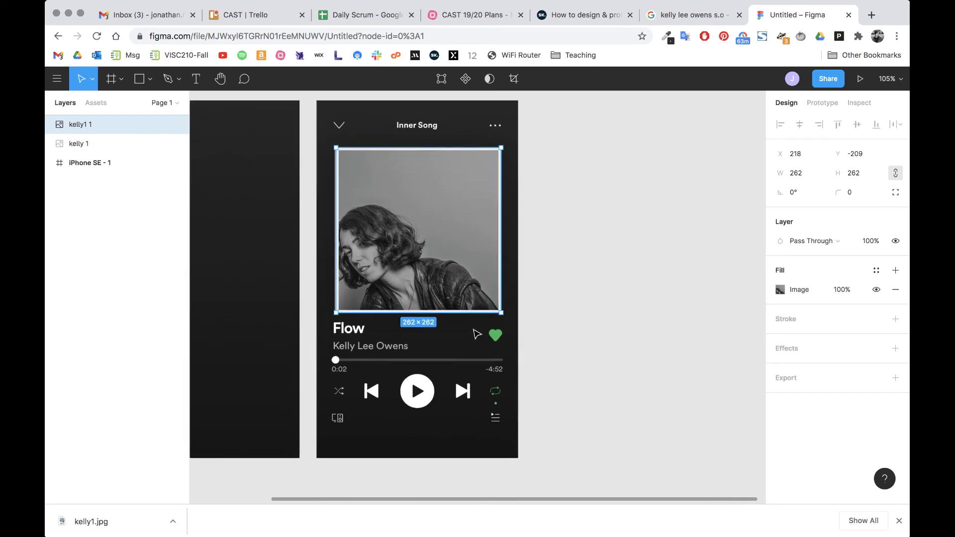
scroll(475, 332, "left", 6)
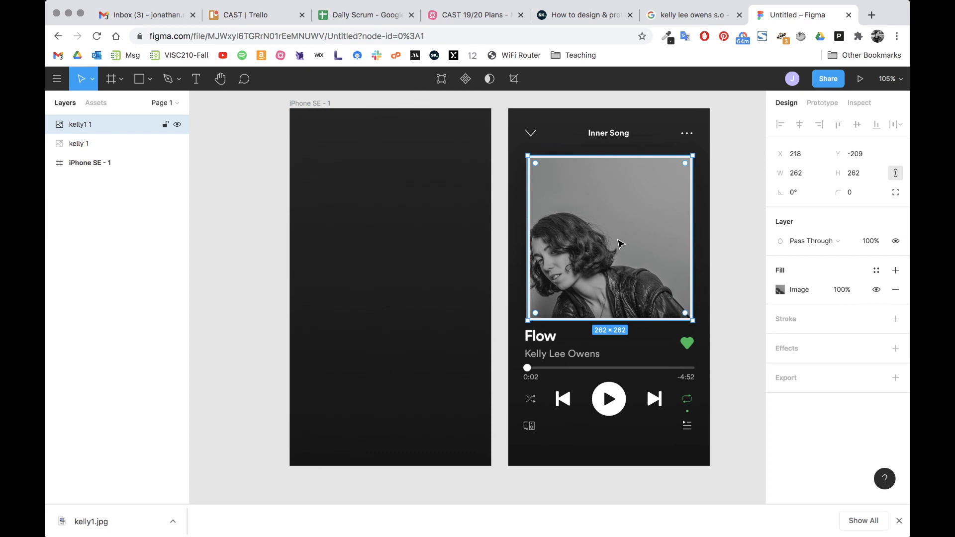
left_click_drag(621, 243, 398, 242)
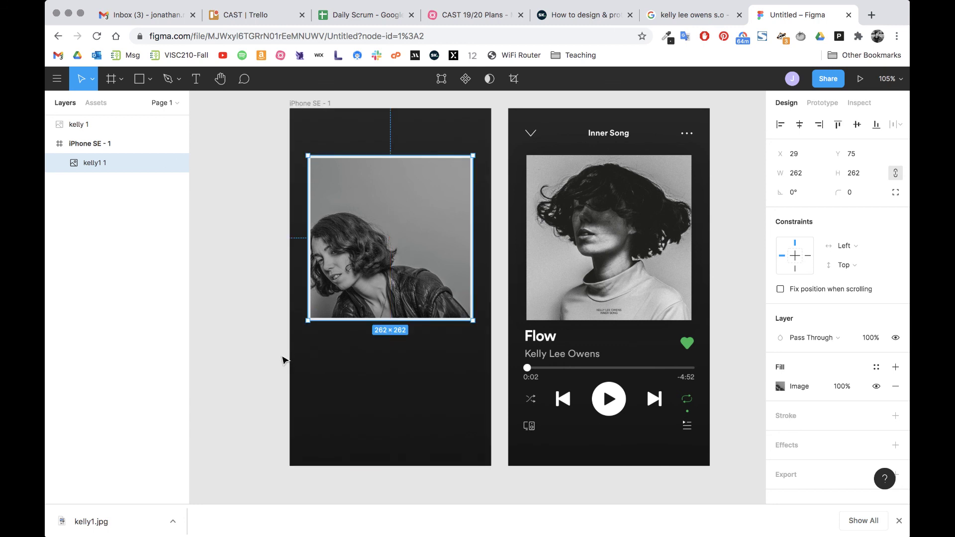
- Deselect the 262×262 kelly1 photo, leaving it as album art near the frame's top
left_click(266, 362)
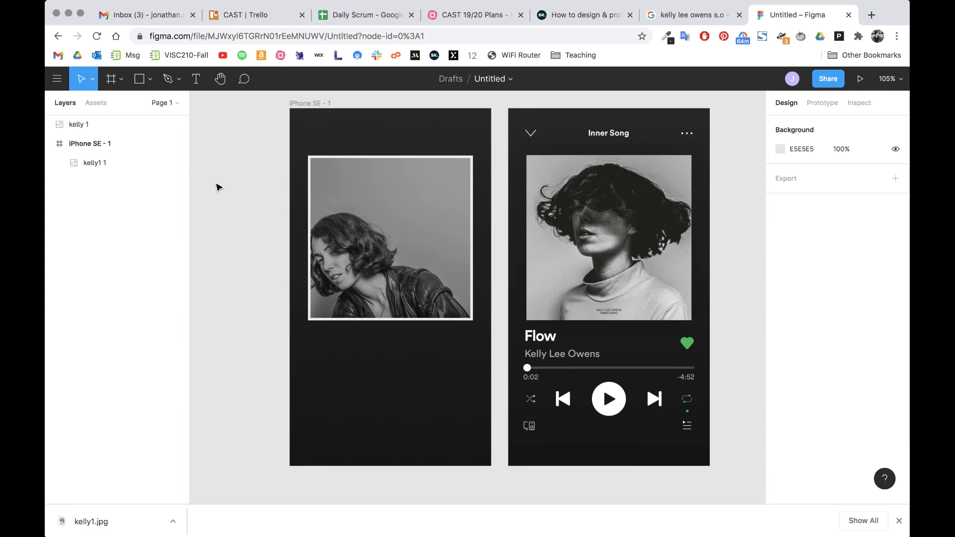
left_click(58, 80)
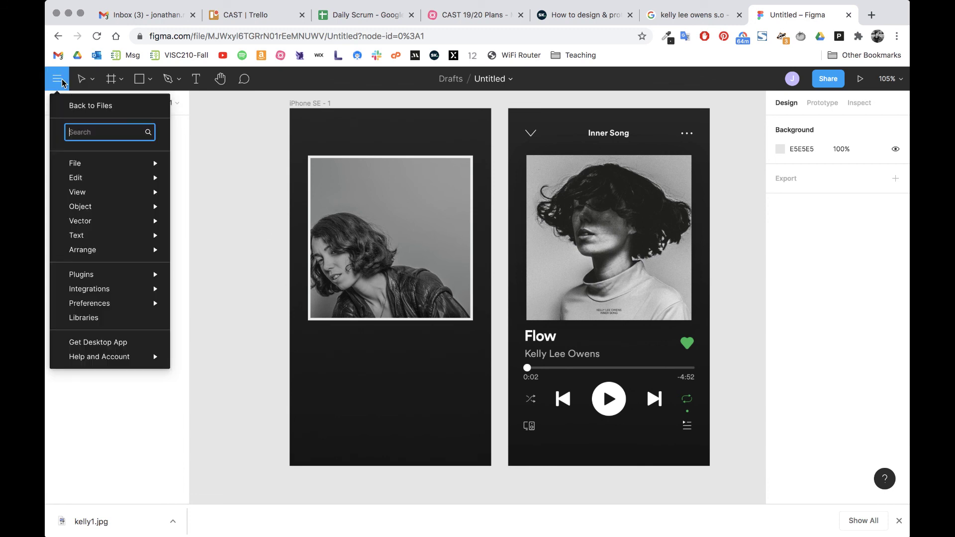
mouse_move(88, 164)
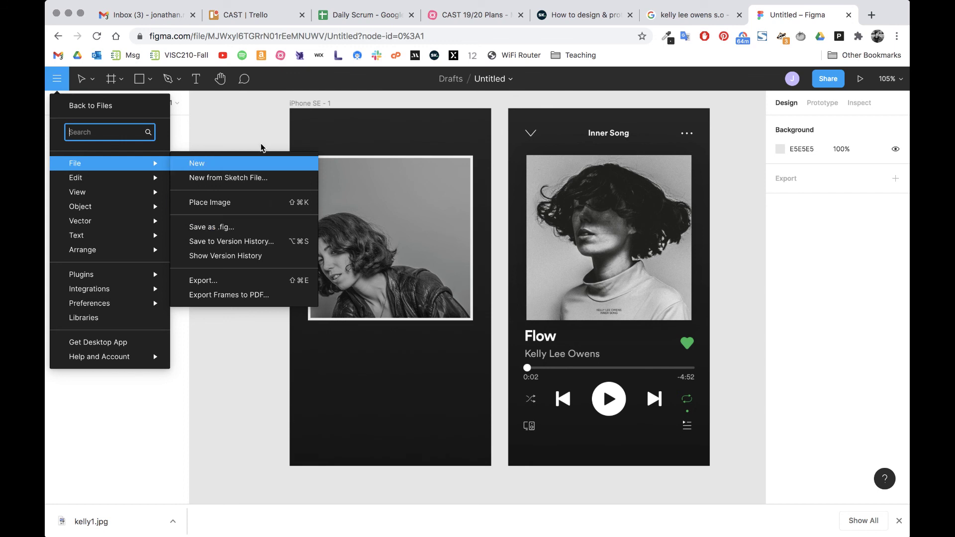
left_click(248, 127)
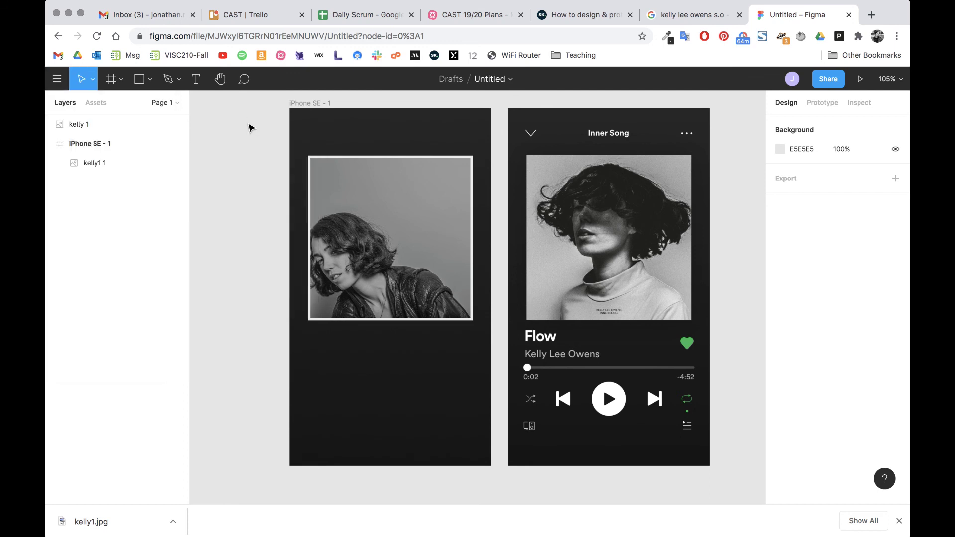